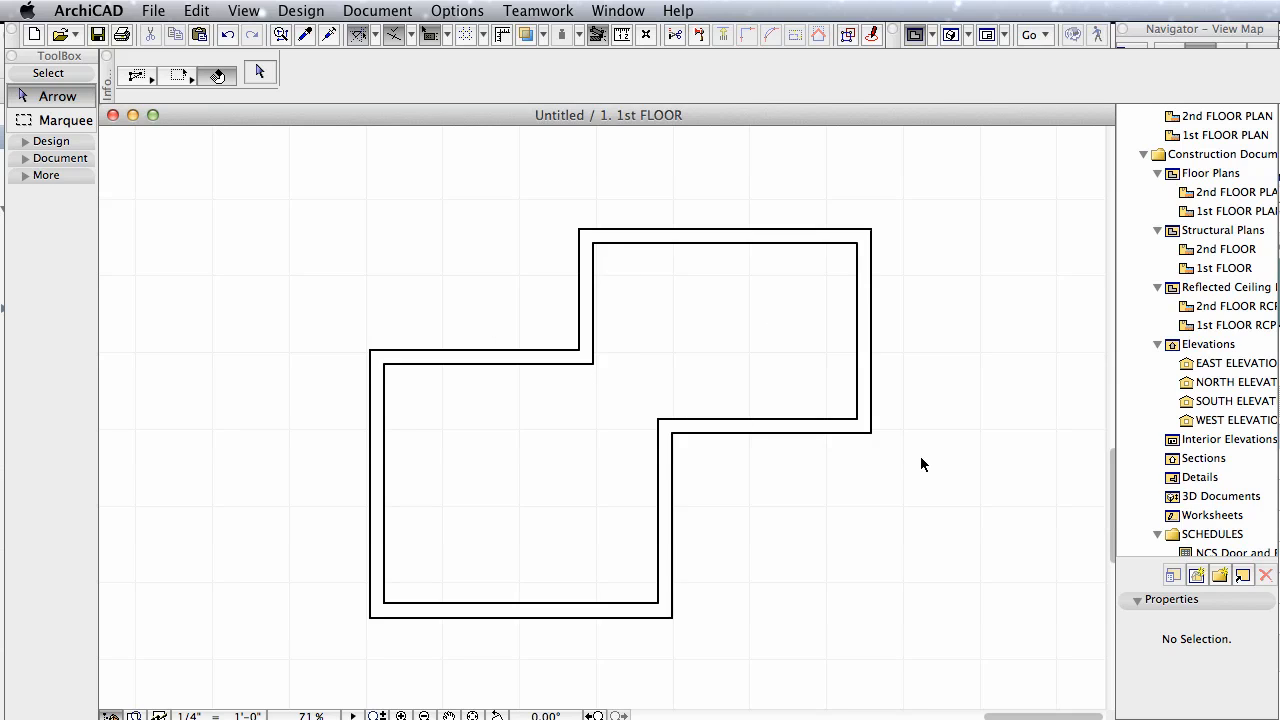
# Open the Library Manager for the project's active libraries and objects.
pyautogui.click(106, 8)
pyautogui.moveTo(139, 4)
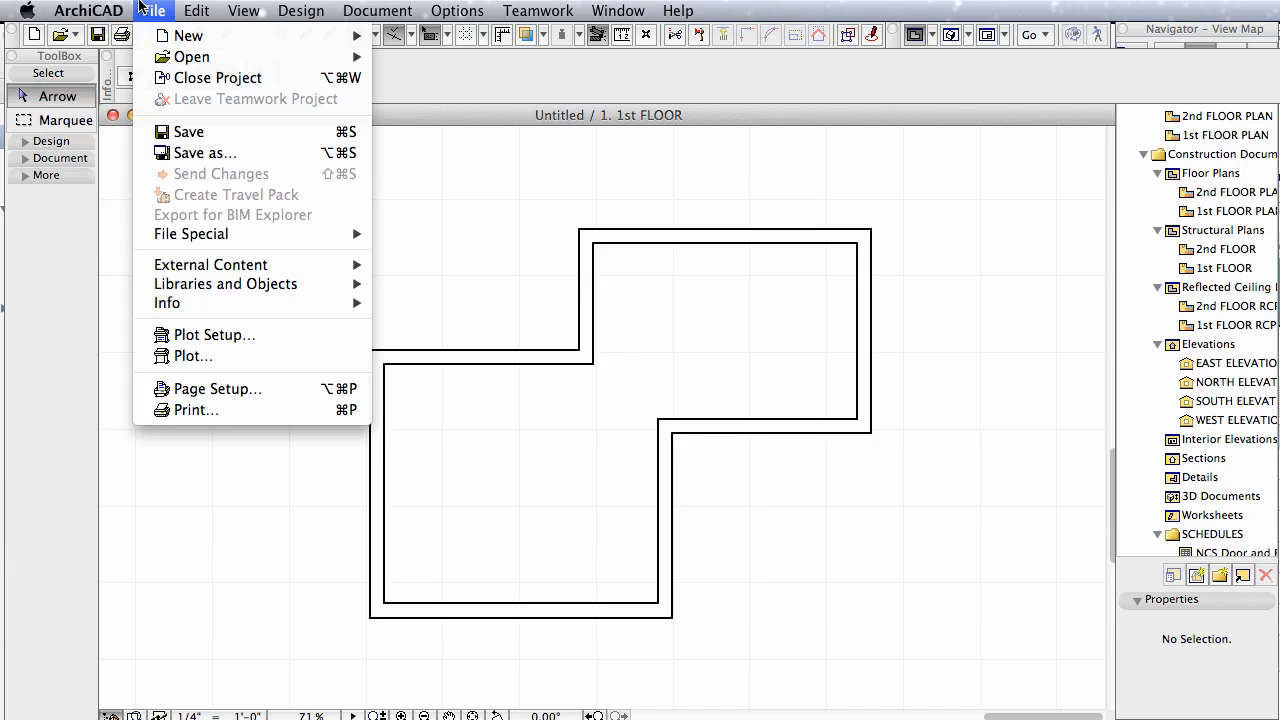
pyautogui.moveTo(296, 288)
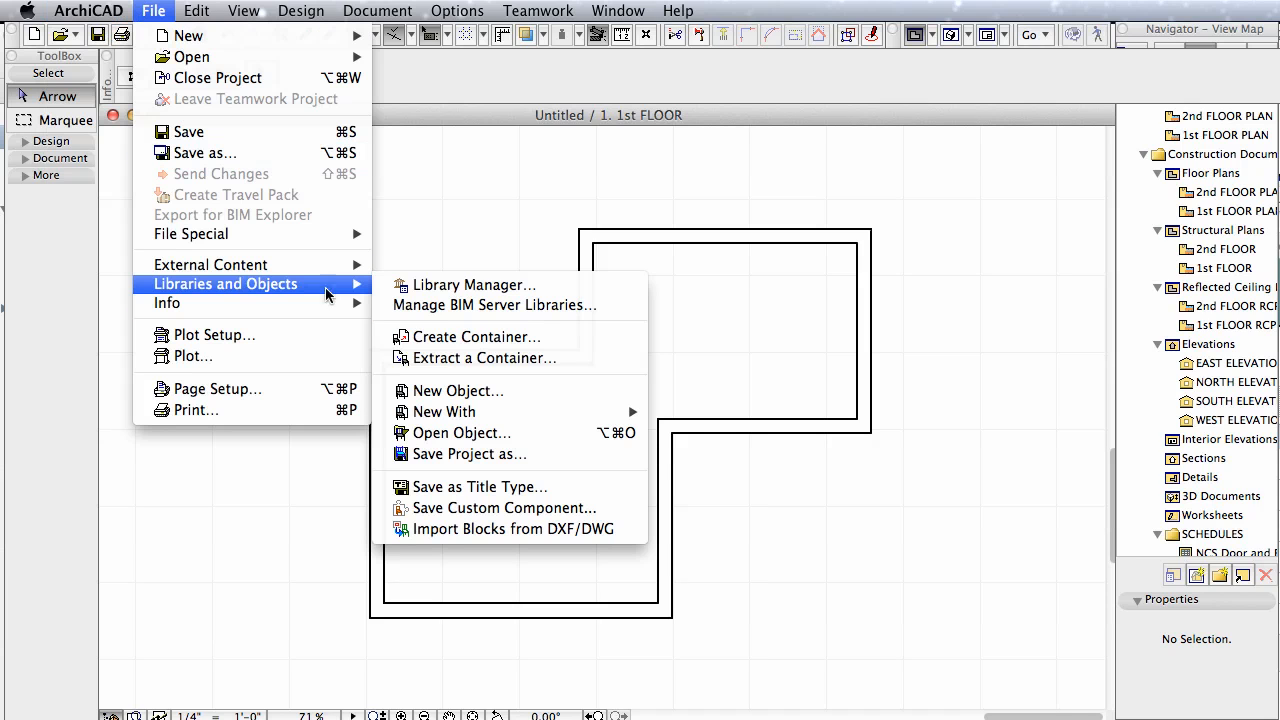
pyautogui.click(474, 286)
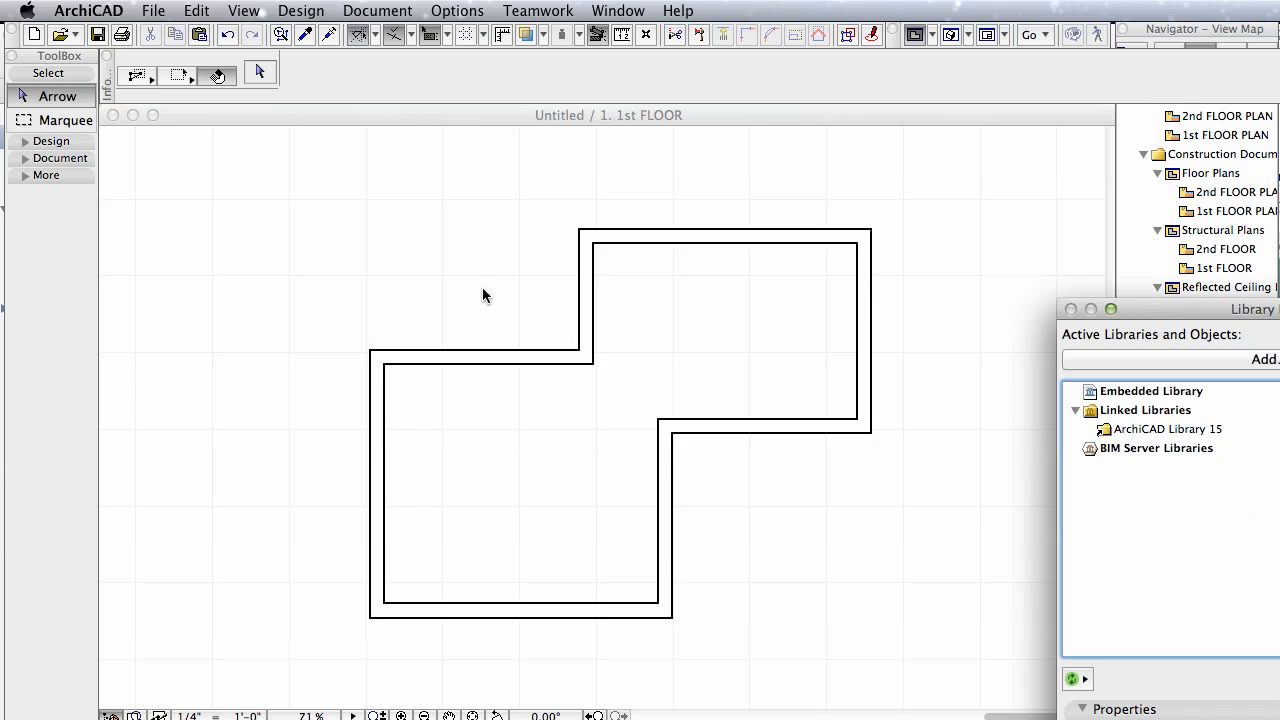
pyautogui.moveTo(1155, 309); pyautogui.dragTo(528, 116)
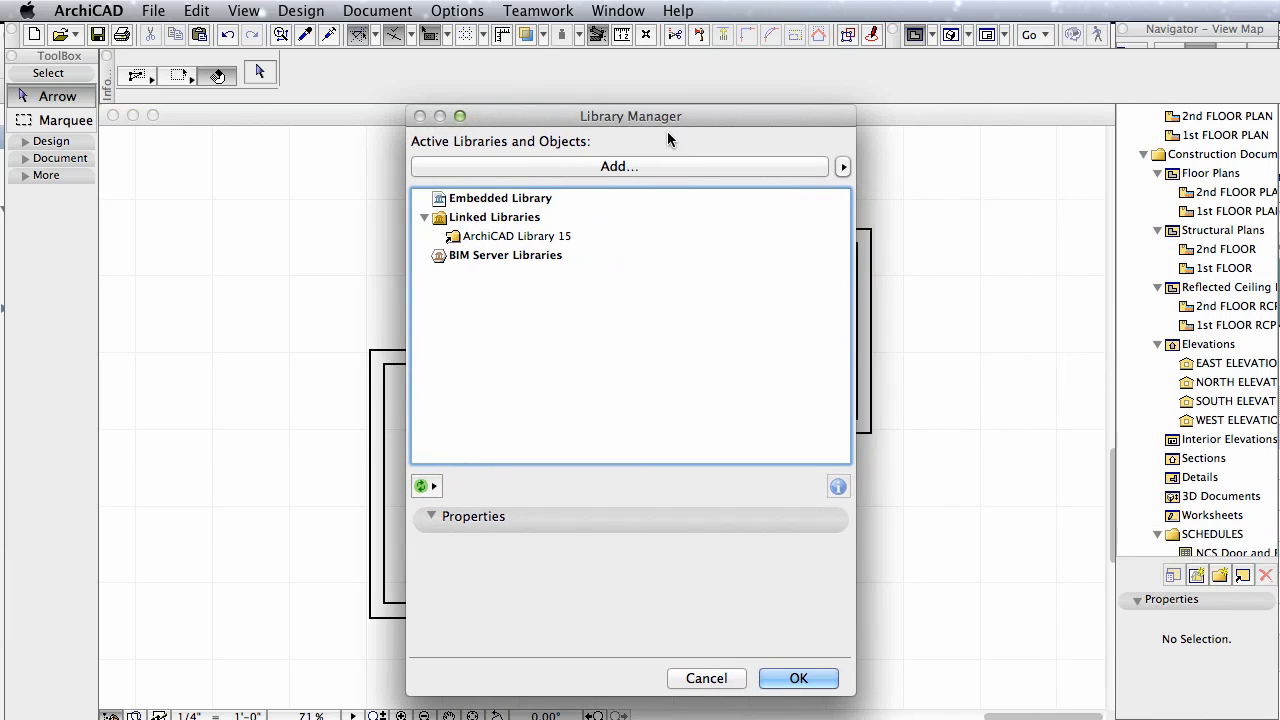
# Add the image La Peninsular Tile Mat Boreal III from the GFG Materials folder in Documents to the Embedded Library and close the manager.
pyautogui.click(464, 199)
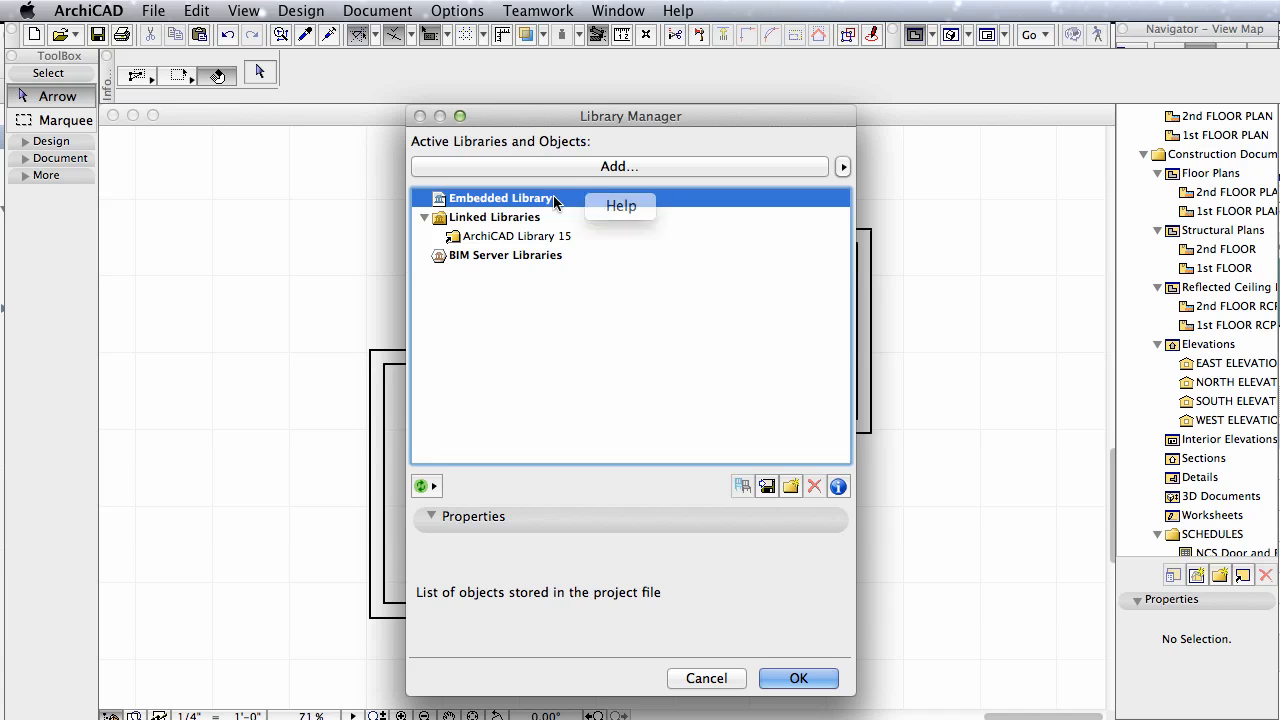
pyautogui.click(580, 166)
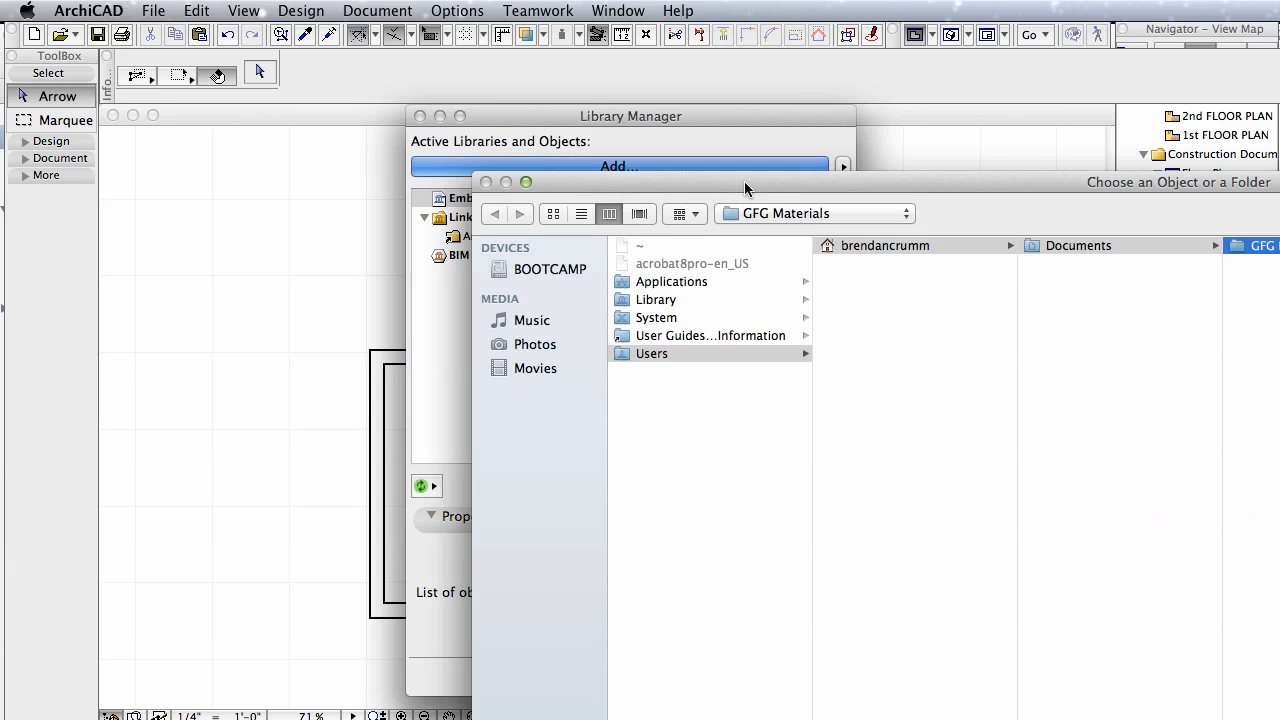
pyautogui.moveTo(744, 181); pyautogui.dragTo(462, 99)
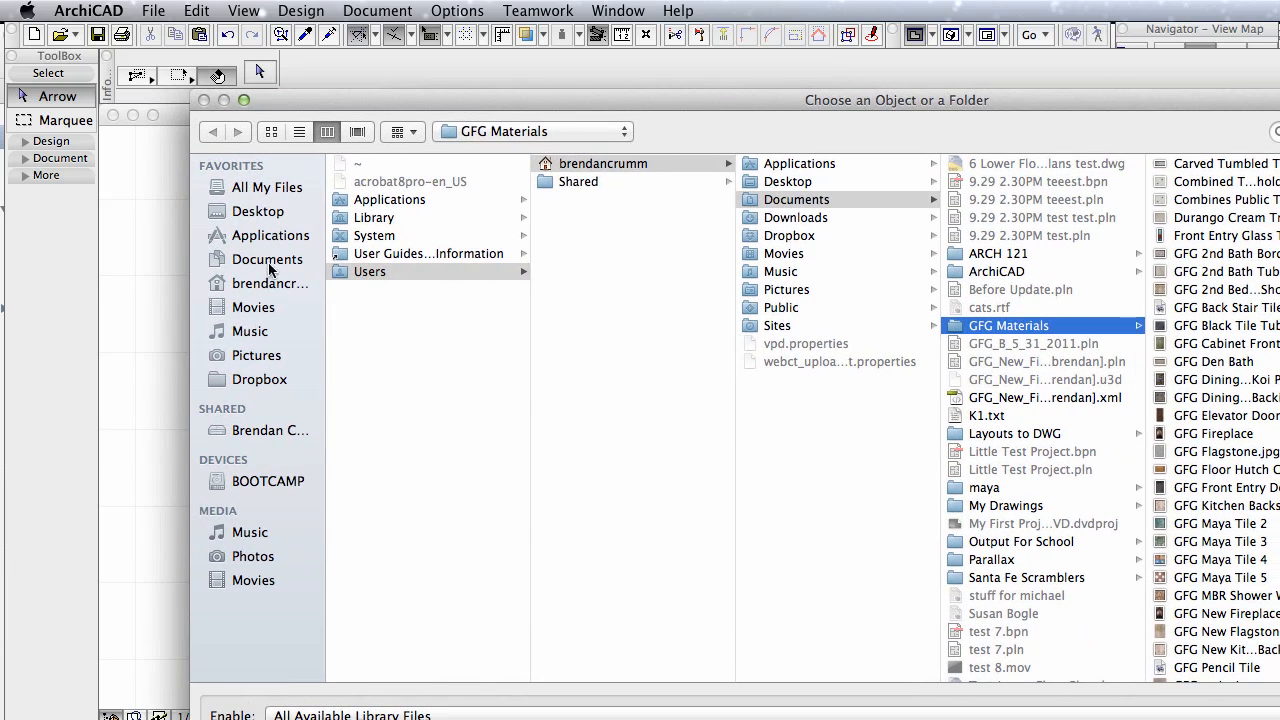
pyautogui.click(270, 260)
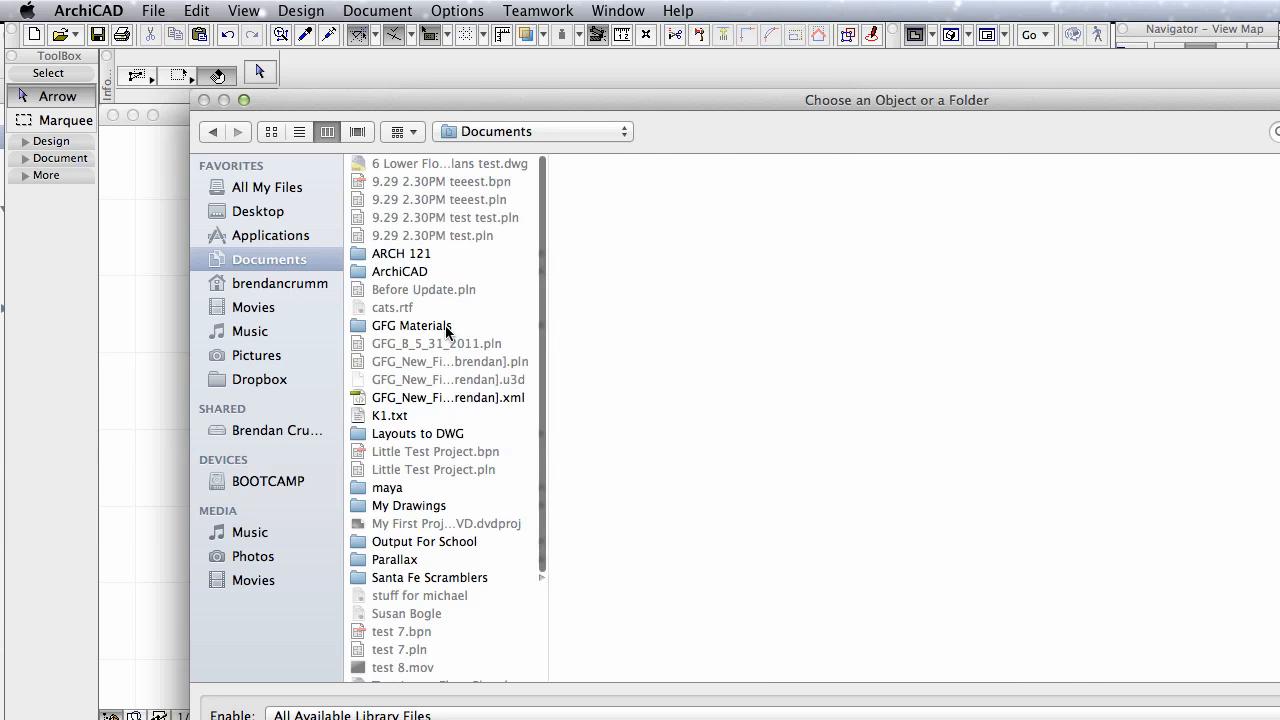
pyautogui.click(447, 327)
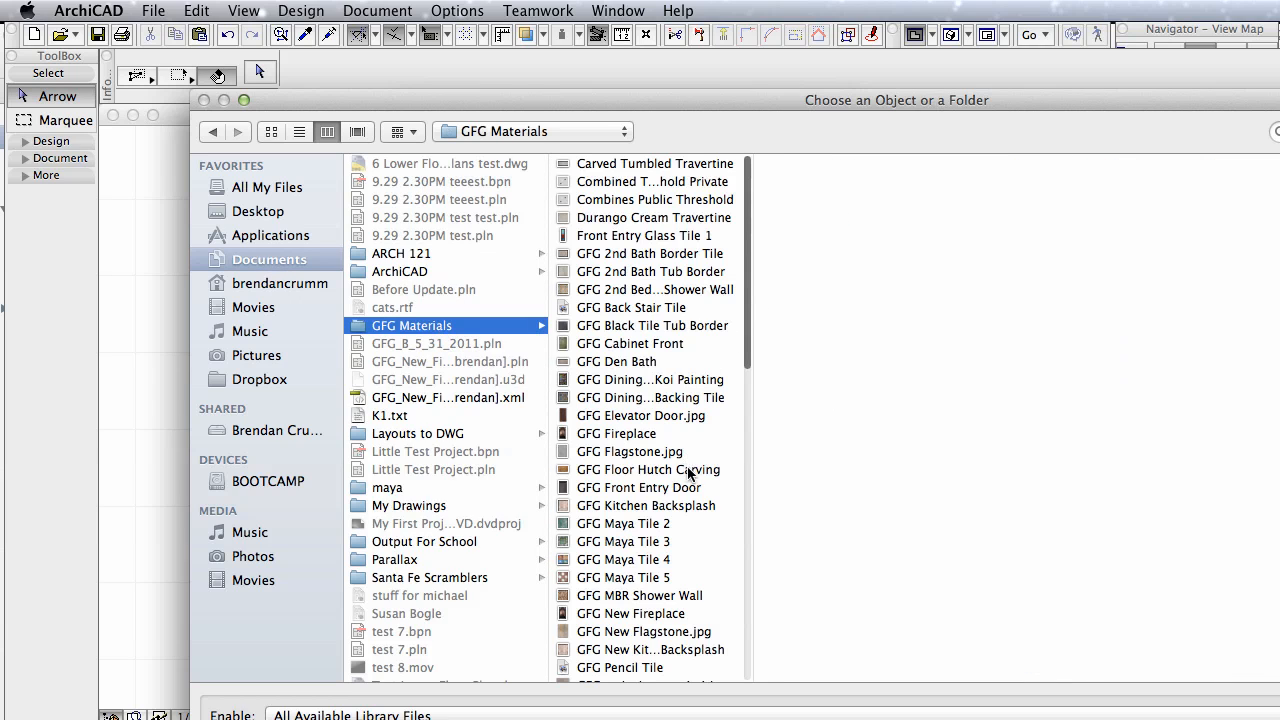
pyautogui.scroll(-8, 688, 466)
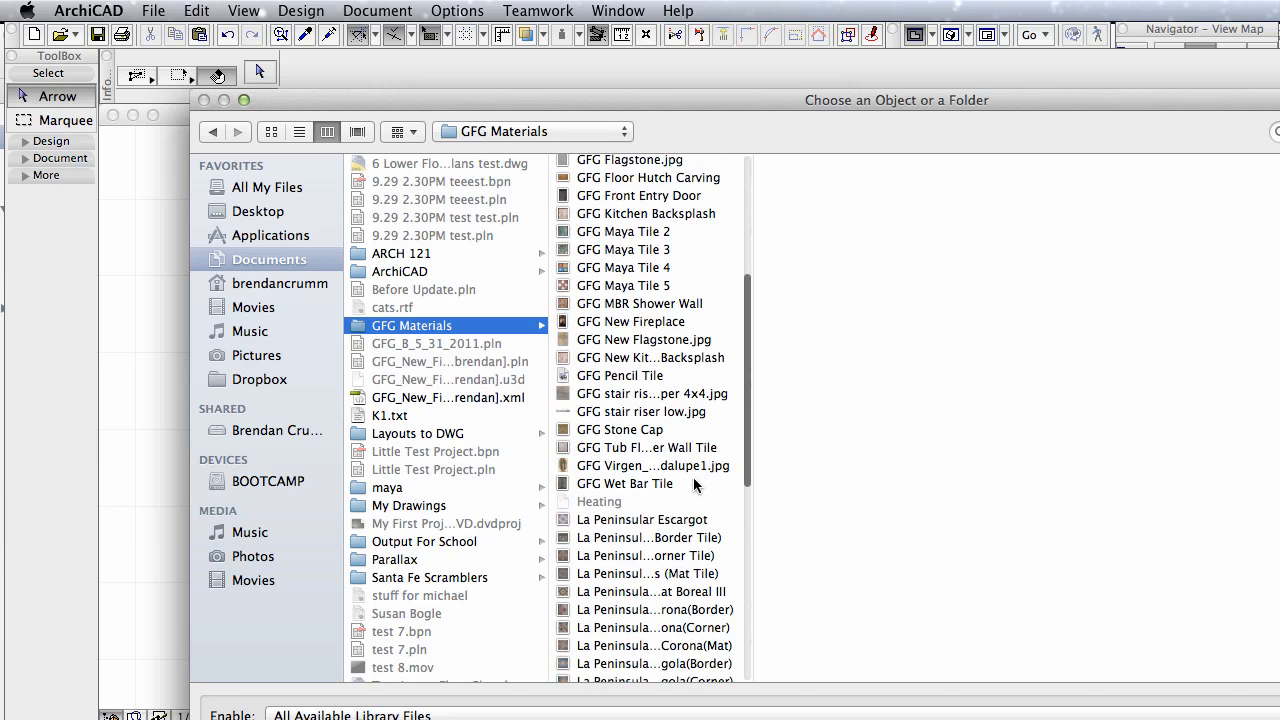
pyautogui.click(707, 573)
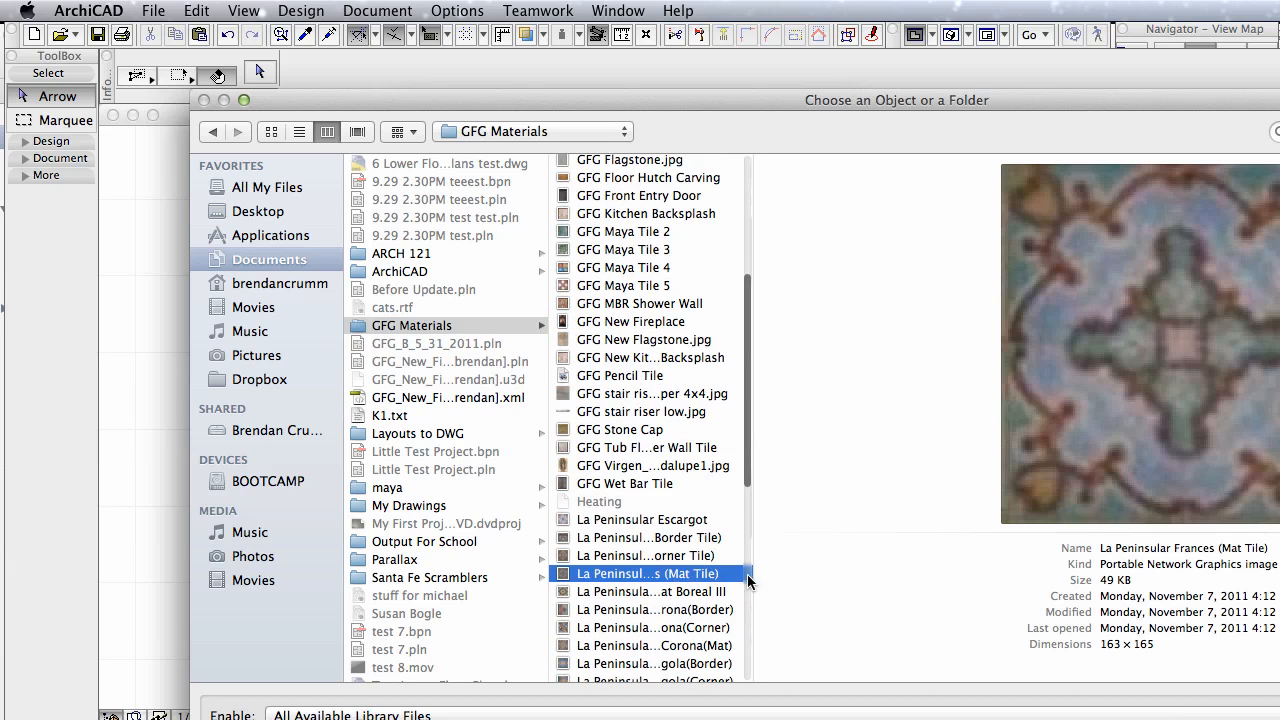
pyautogui.click(654, 596)
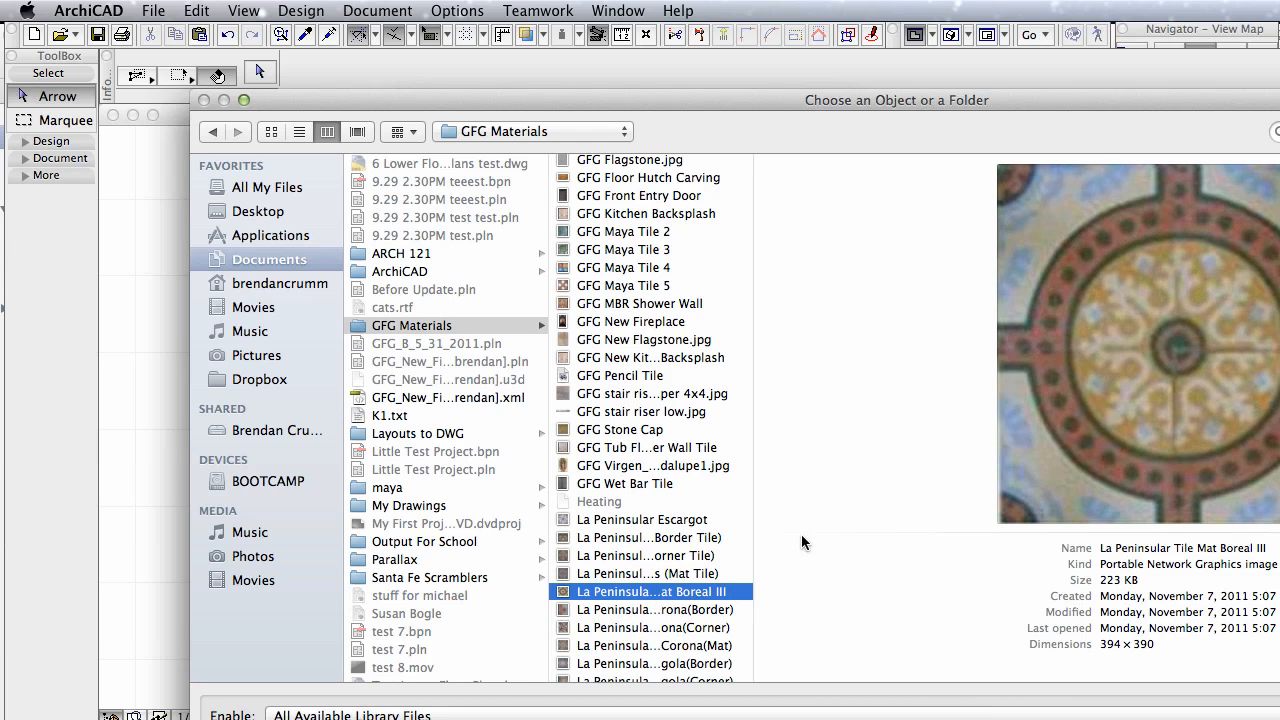
pyautogui.press('Return')
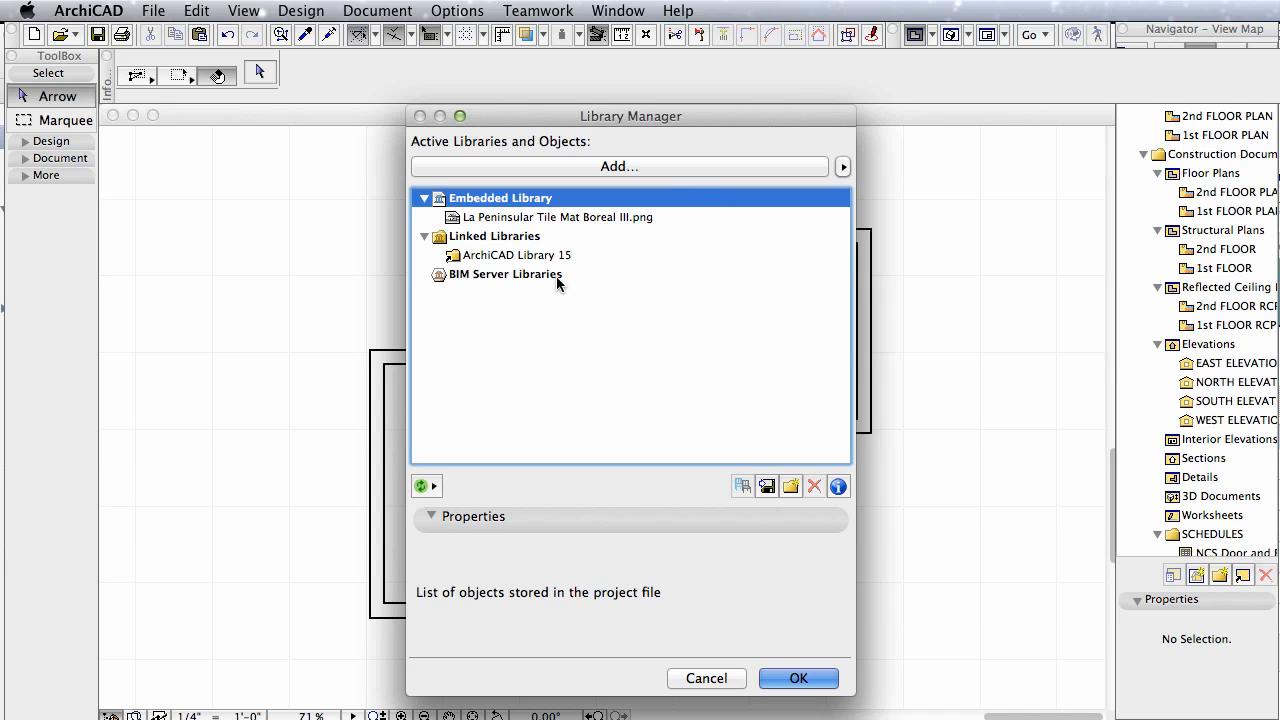
pyautogui.press('Escape')
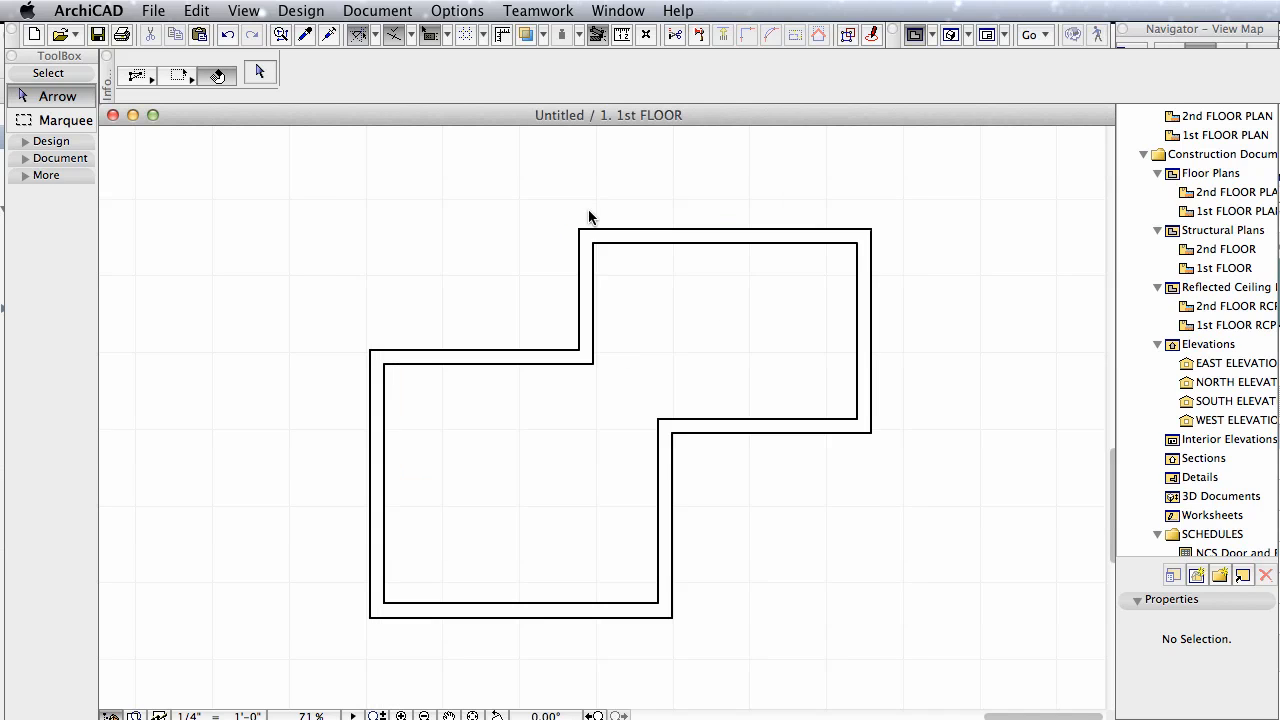
# Duplicate the material 09 | Paint-20 in the Material Settings under the name Tile Pattern.
pyautogui.click(472, 10)
pyautogui.moveTo(468, 38)
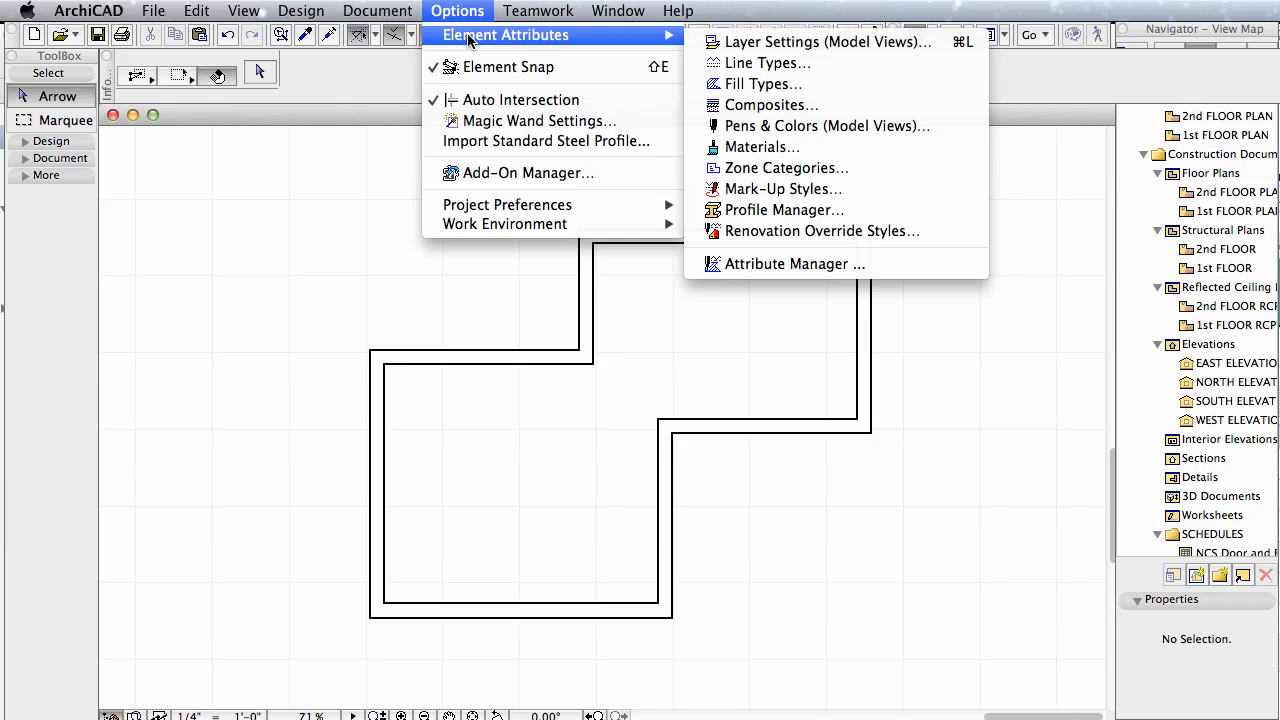
pyautogui.click(894, 147)
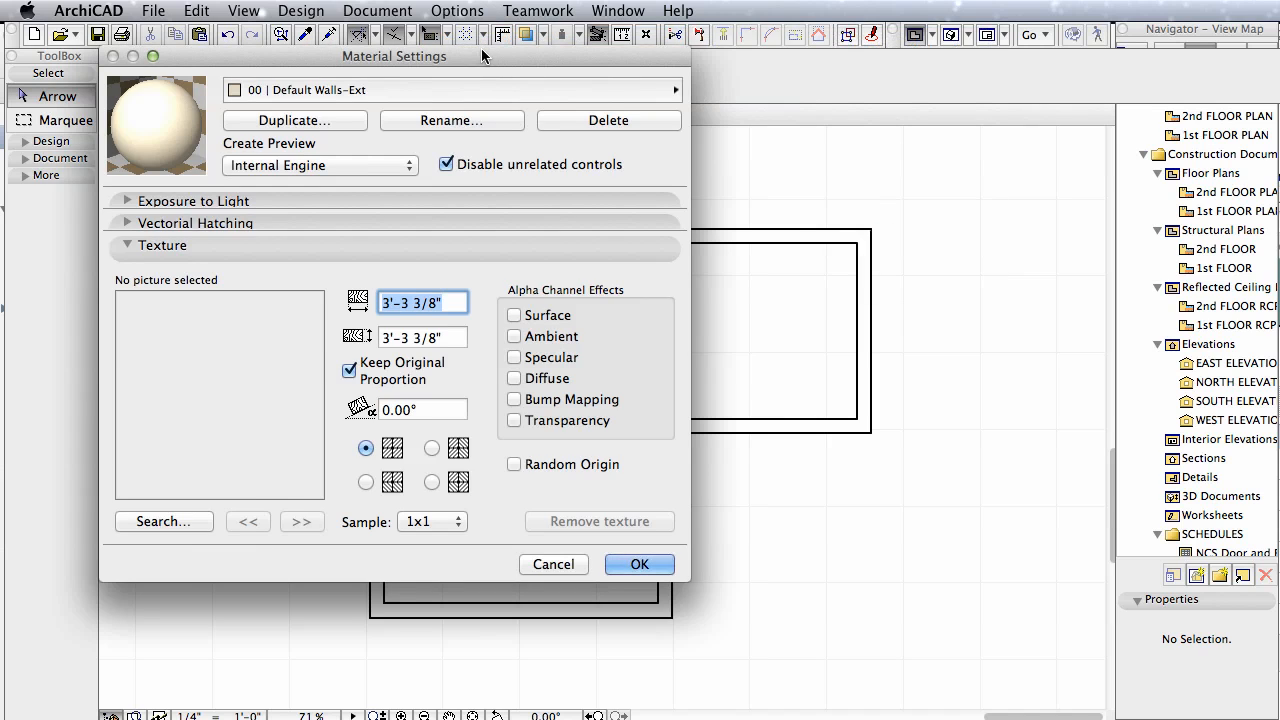
pyautogui.moveTo(492, 20); pyautogui.dragTo(592, 70)
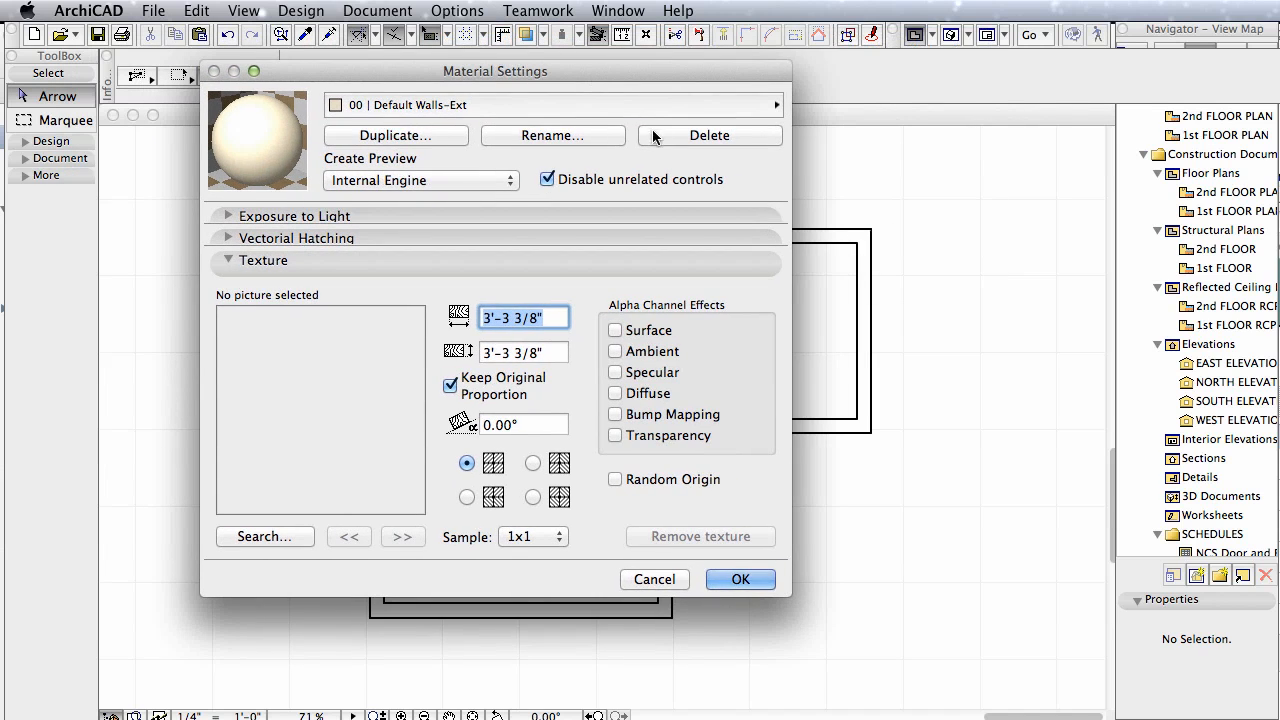
pyautogui.click(596, 106)
pyautogui.click(1100, 465)
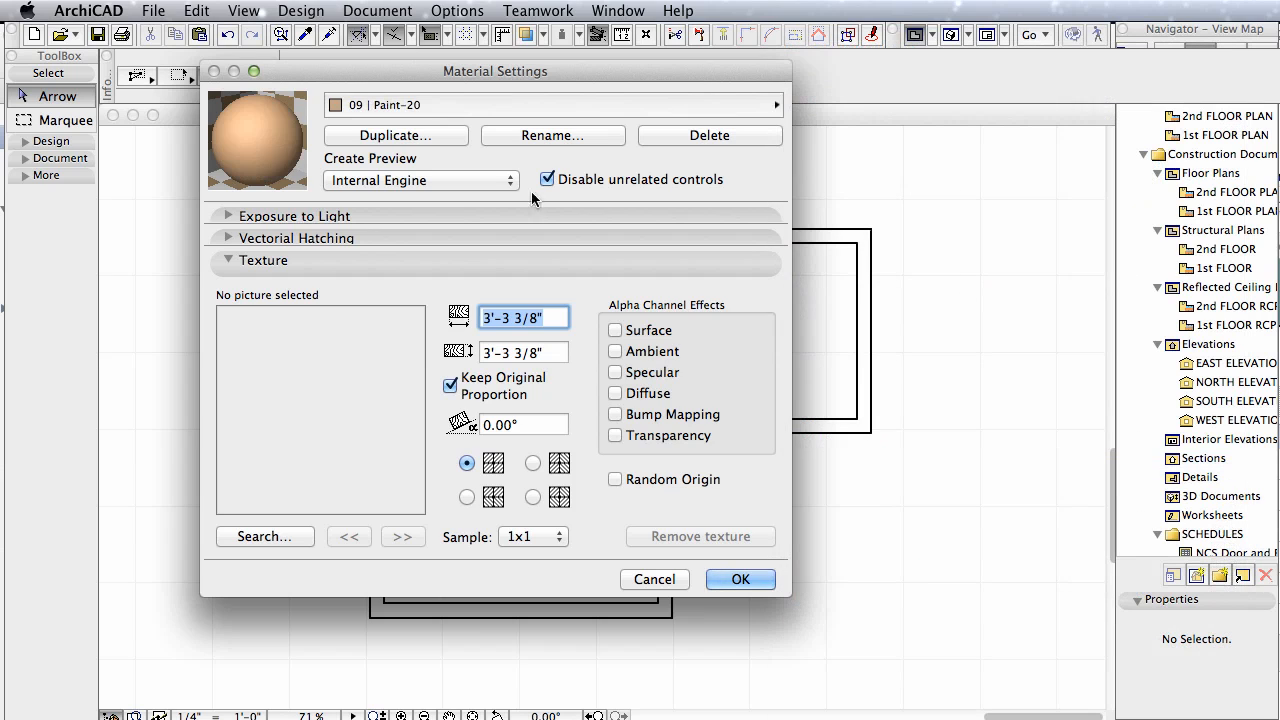
pyautogui.click(380, 136)
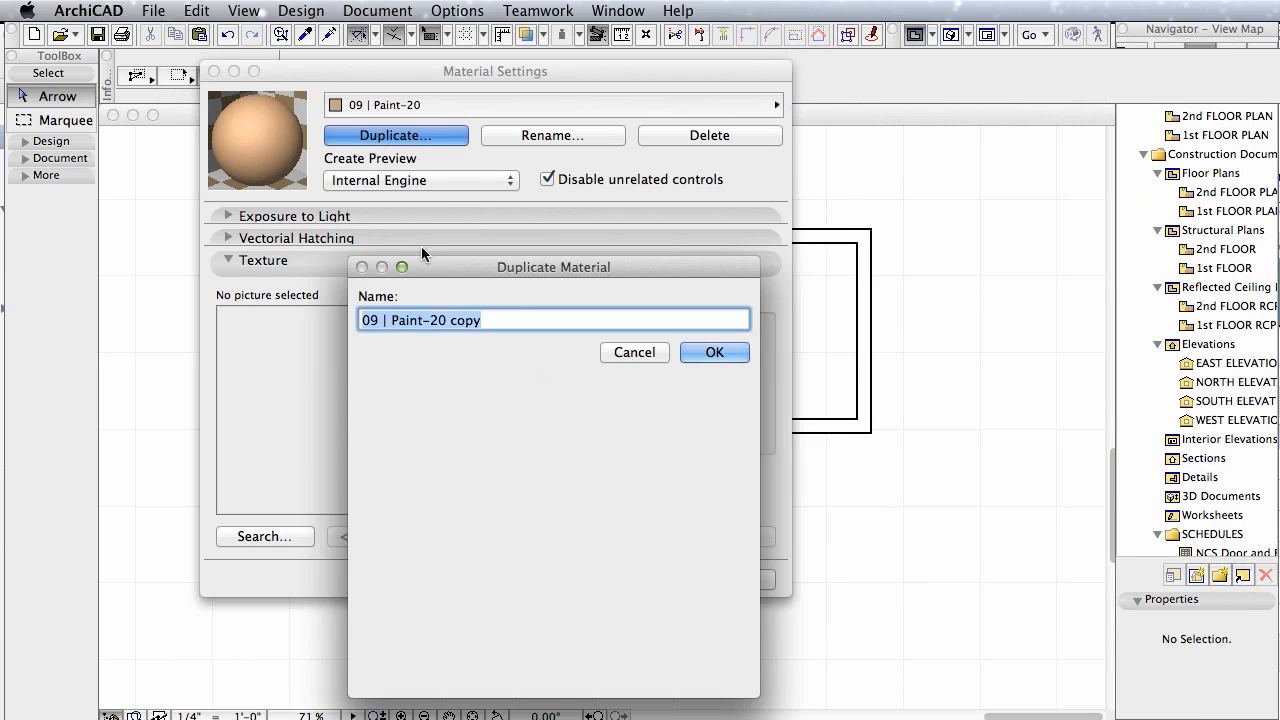
pyautogui.moveTo(668, 261); pyautogui.dragTo(593, 176)
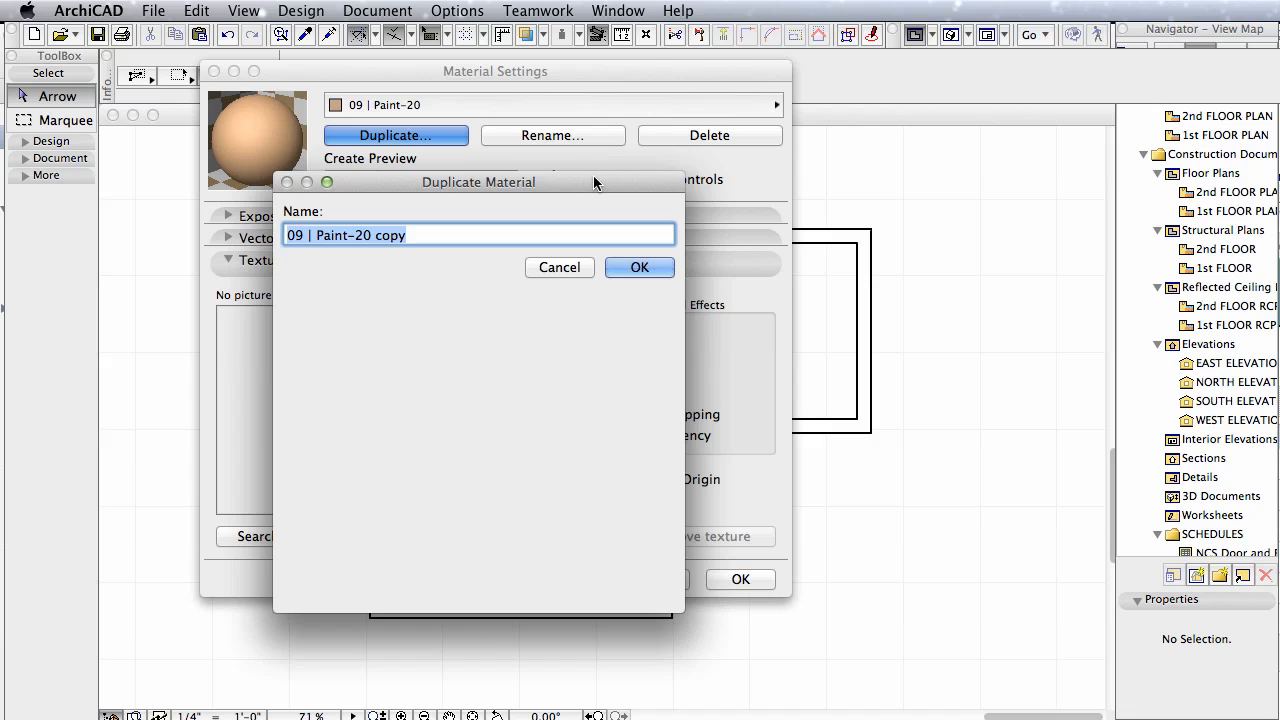
pyautogui.write('Til')
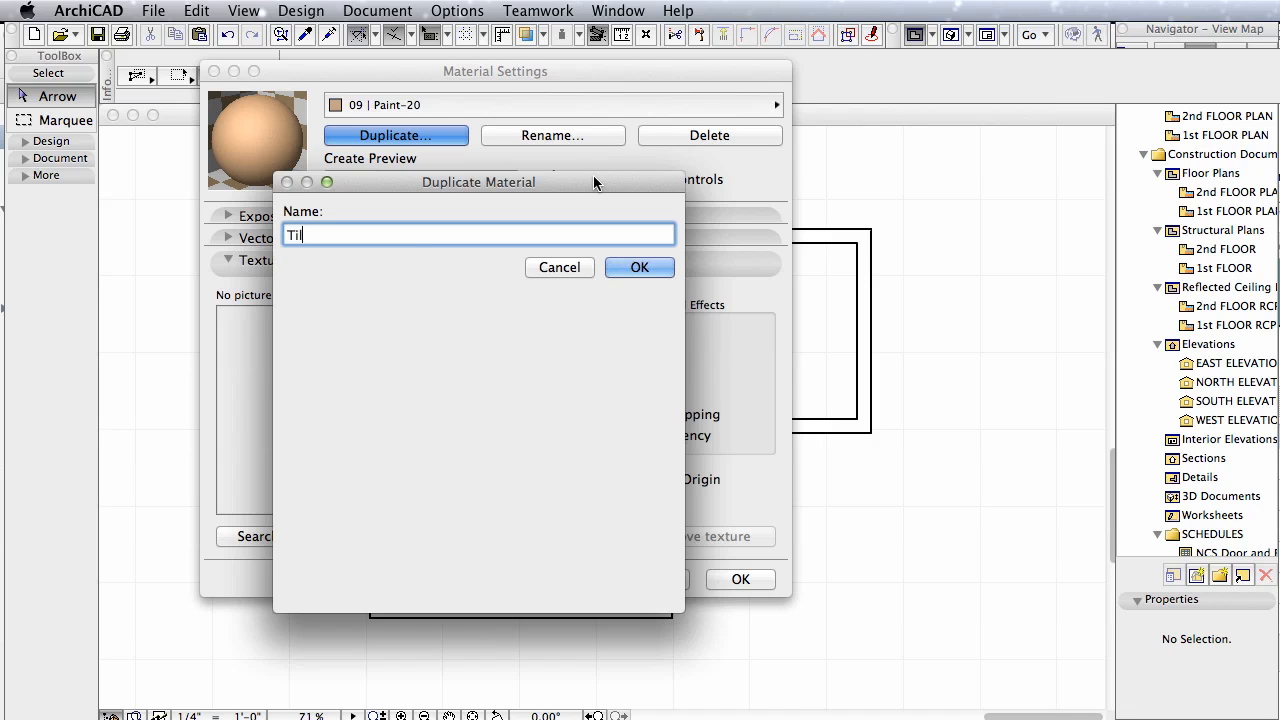
pyautogui.write('e Pattern')
pyautogui.click(653, 271)
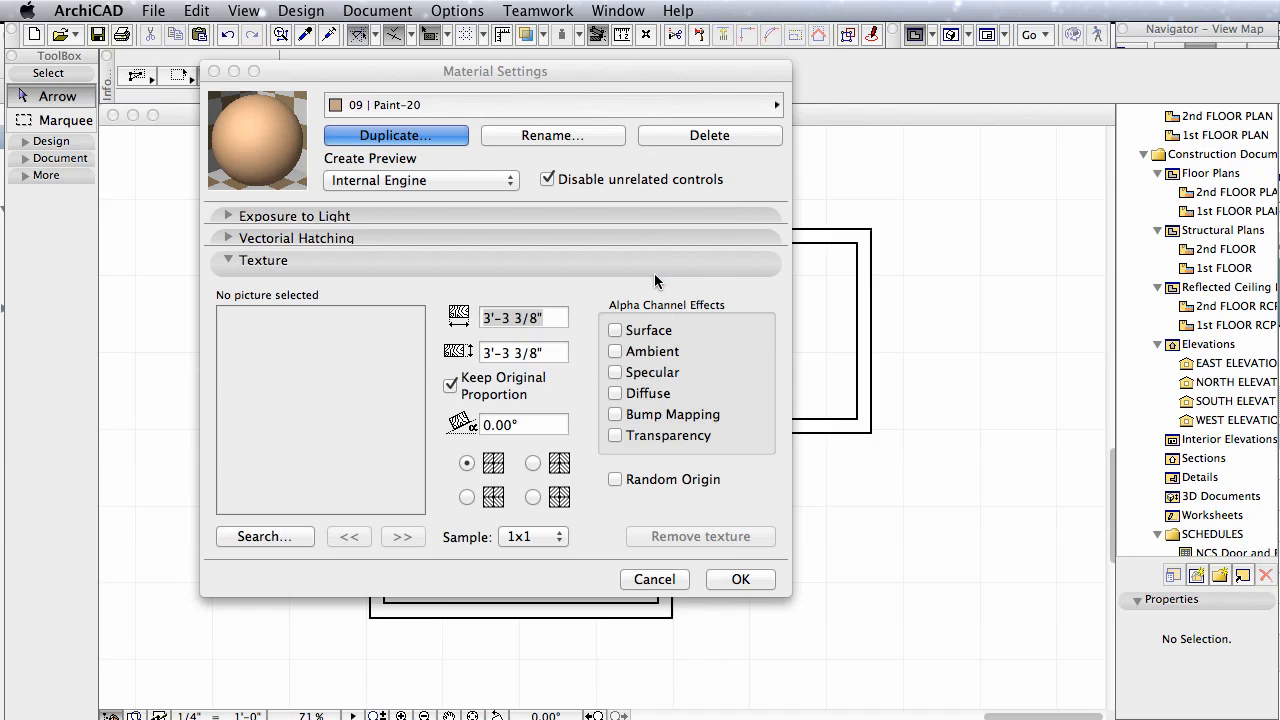
# Load the La Peninsular Tile Mat image from the Embedded Library as the texture of the Tile Pattern material.
pyautogui.click(287, 534)
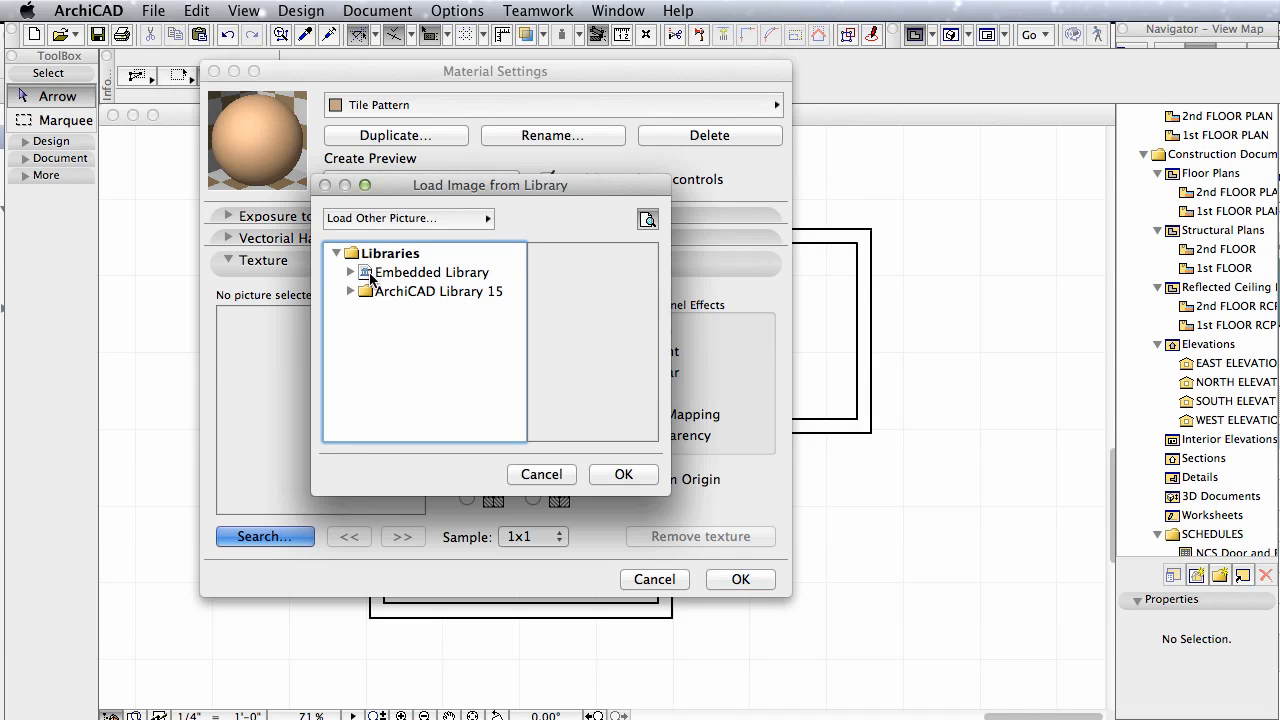
pyautogui.click(370, 275)
pyautogui.click(349, 272)
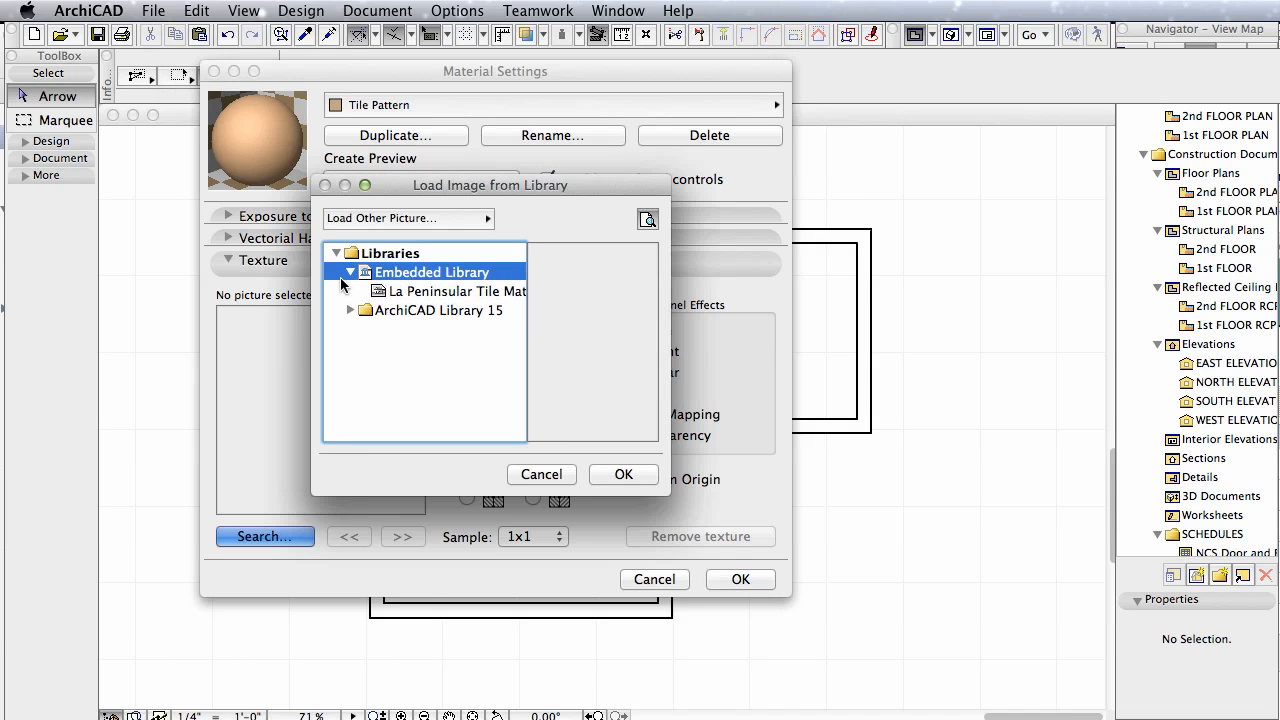
pyautogui.click(435, 291)
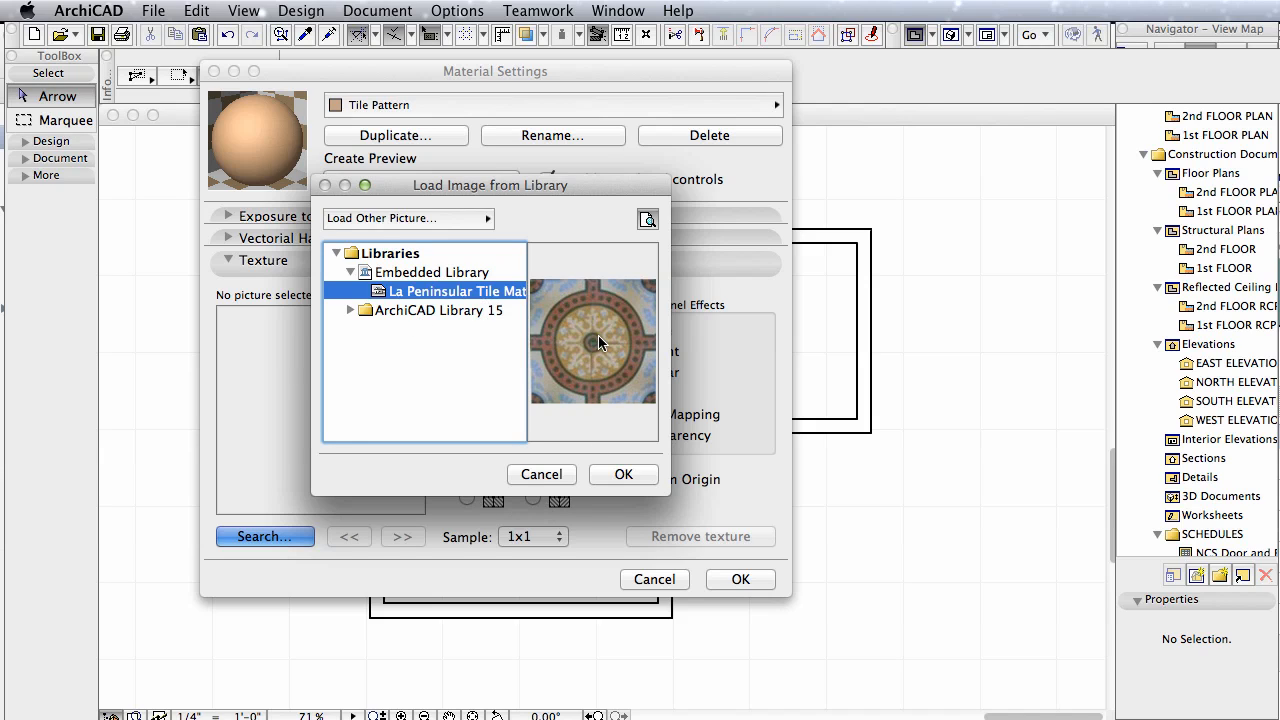
pyautogui.click(627, 474)
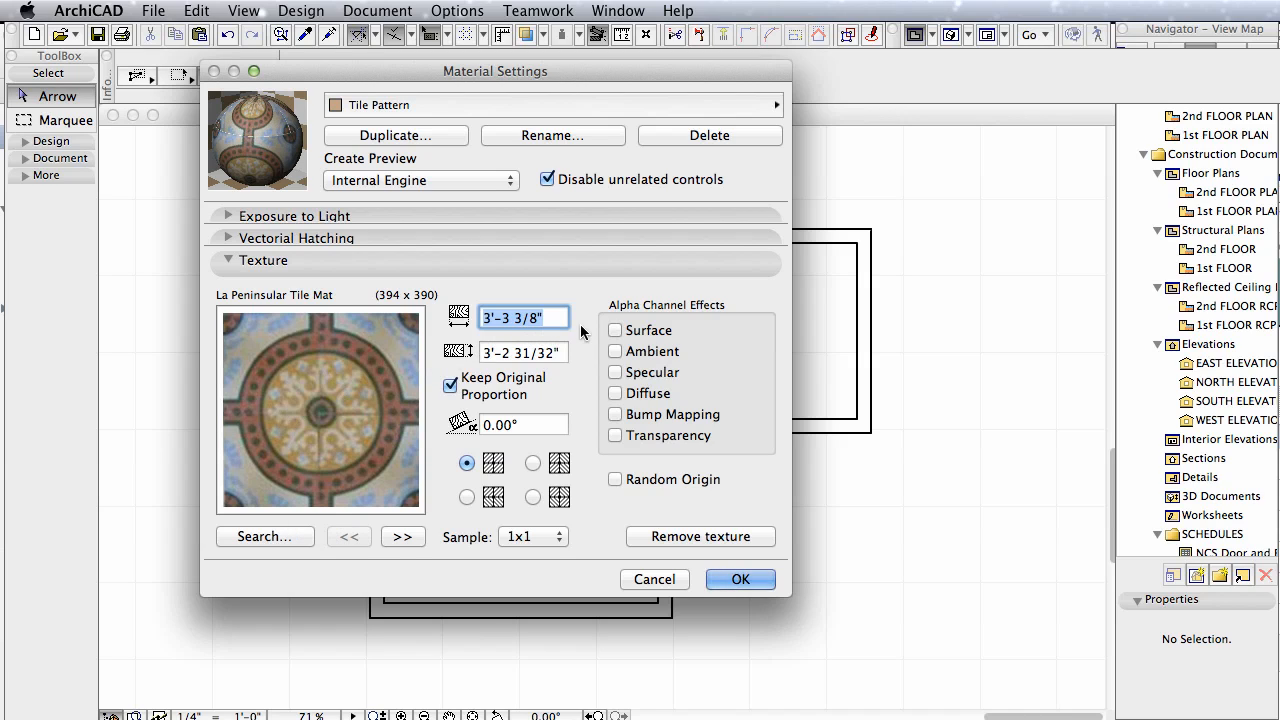
# Turn off Keep Original Proportion, set the texture's width and height to 8" each, and show the sample as 3x3.
pyautogui.click(449, 386)
pyautogui.write('8"')
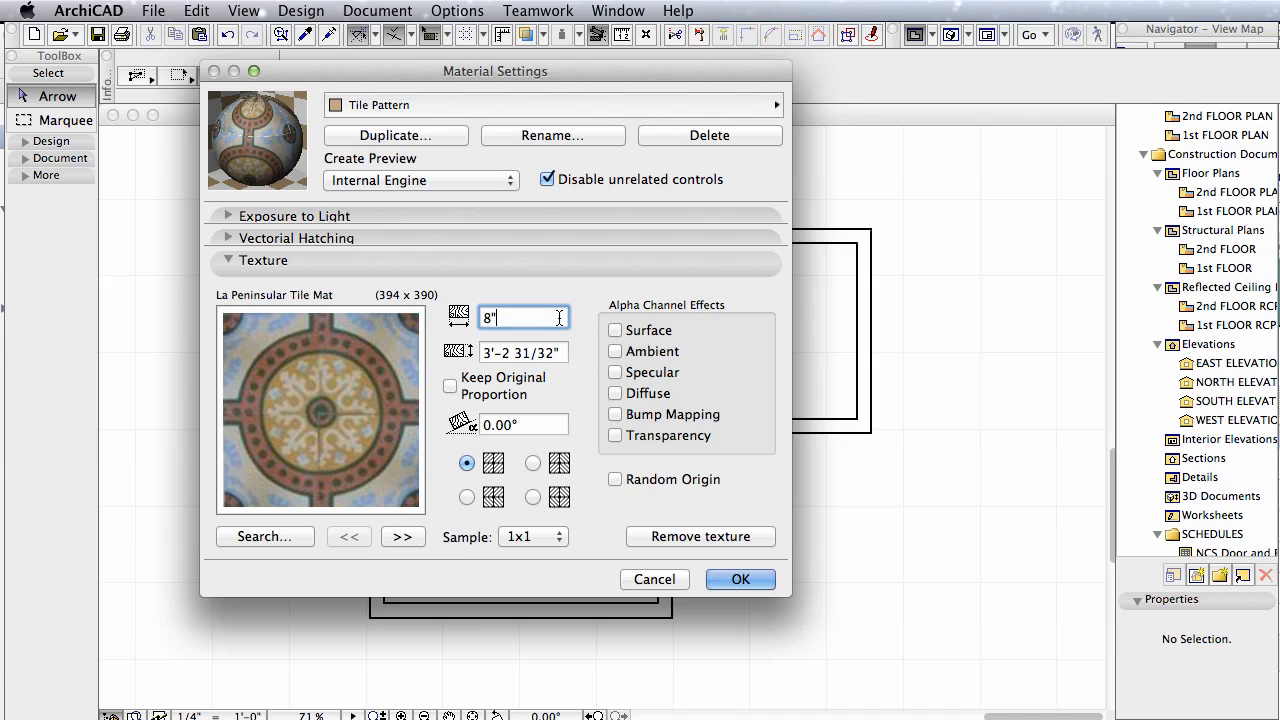
pyautogui.press('Tab')
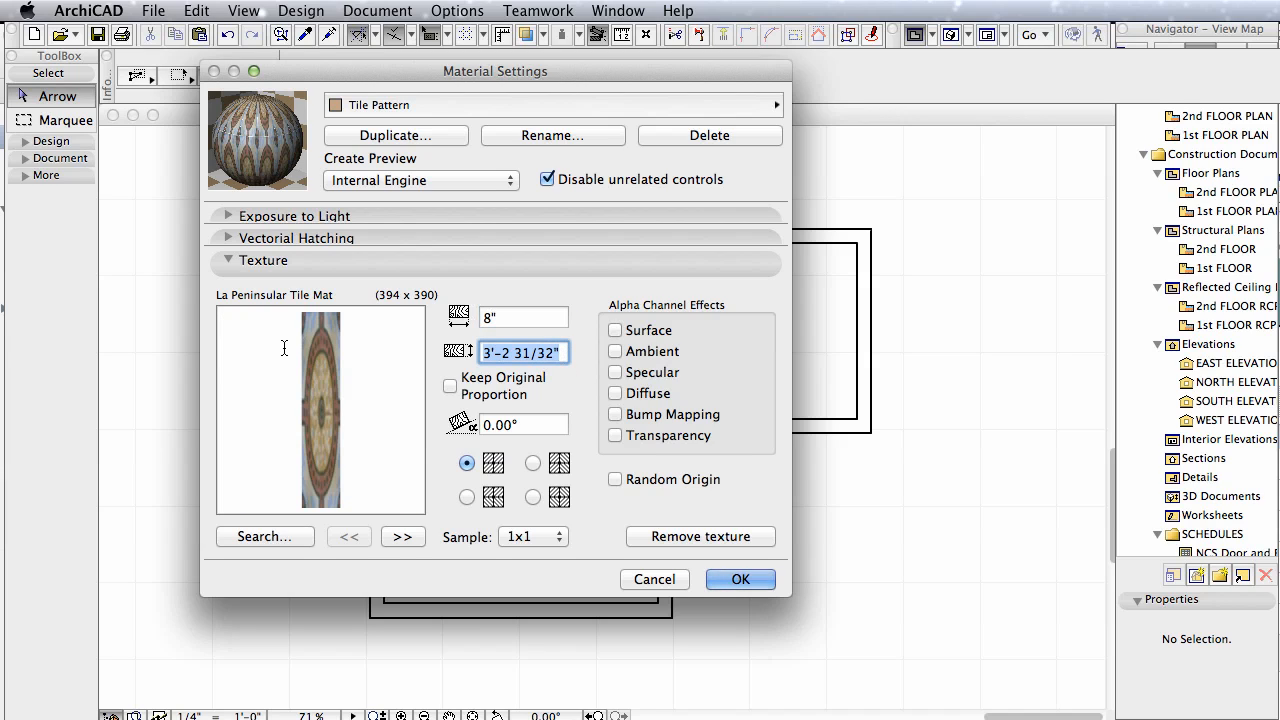
pyautogui.write('8')
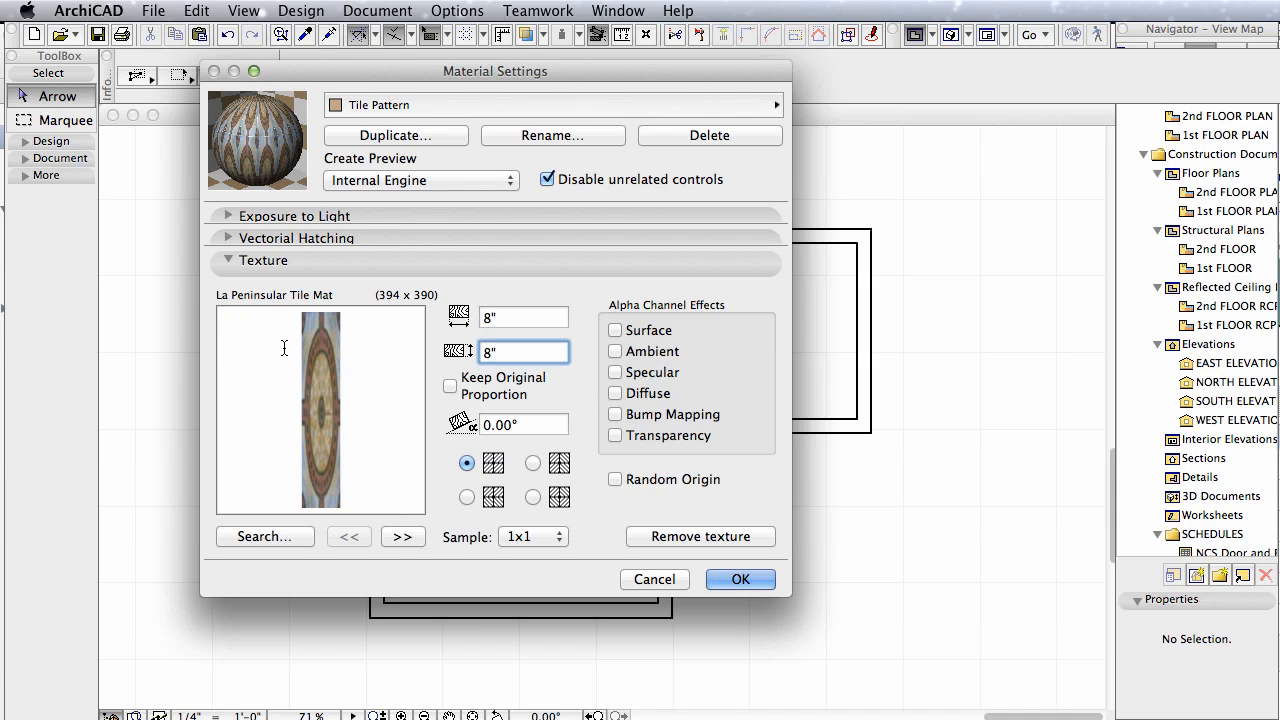
pyautogui.click(527, 536)
pyautogui.click(530, 572)
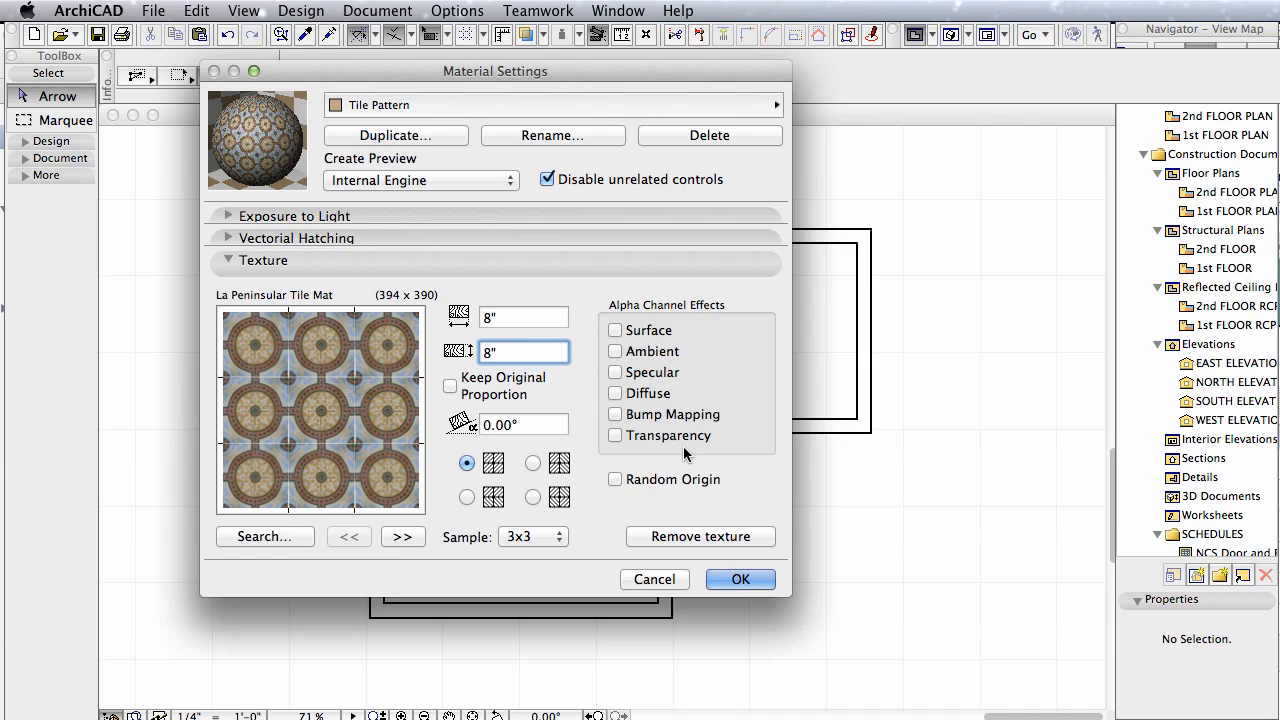
# Assign the 01 | Grid 08" fill as the Tile Pattern material's vectorial hatching and switch its preview engine to OpenGL.
pyautogui.click(232, 238)
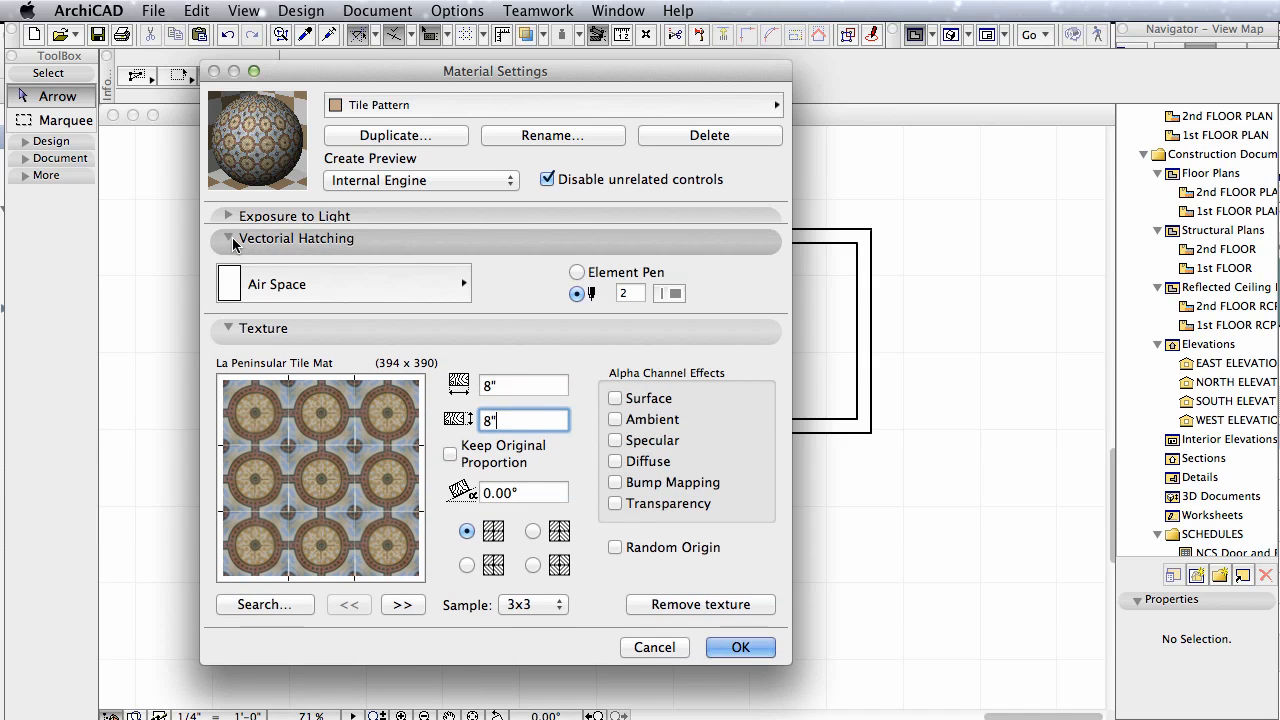
pyautogui.click(372, 288)
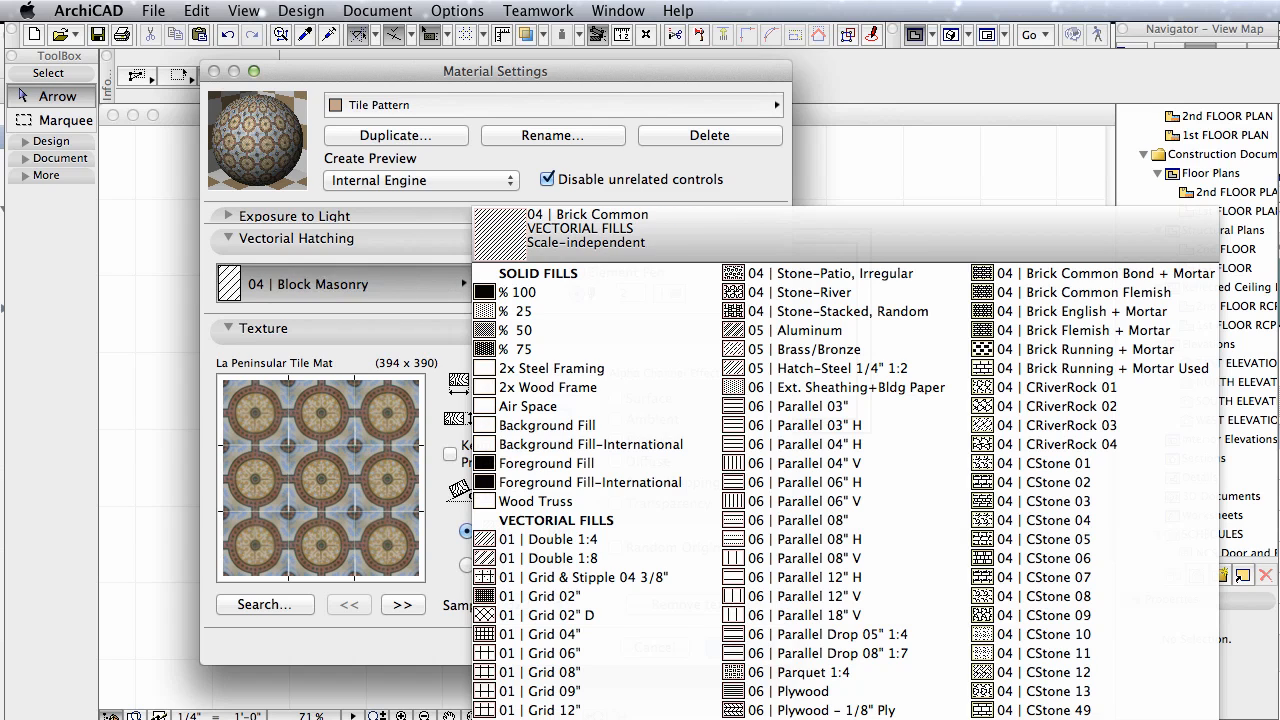
pyautogui.click(609, 683)
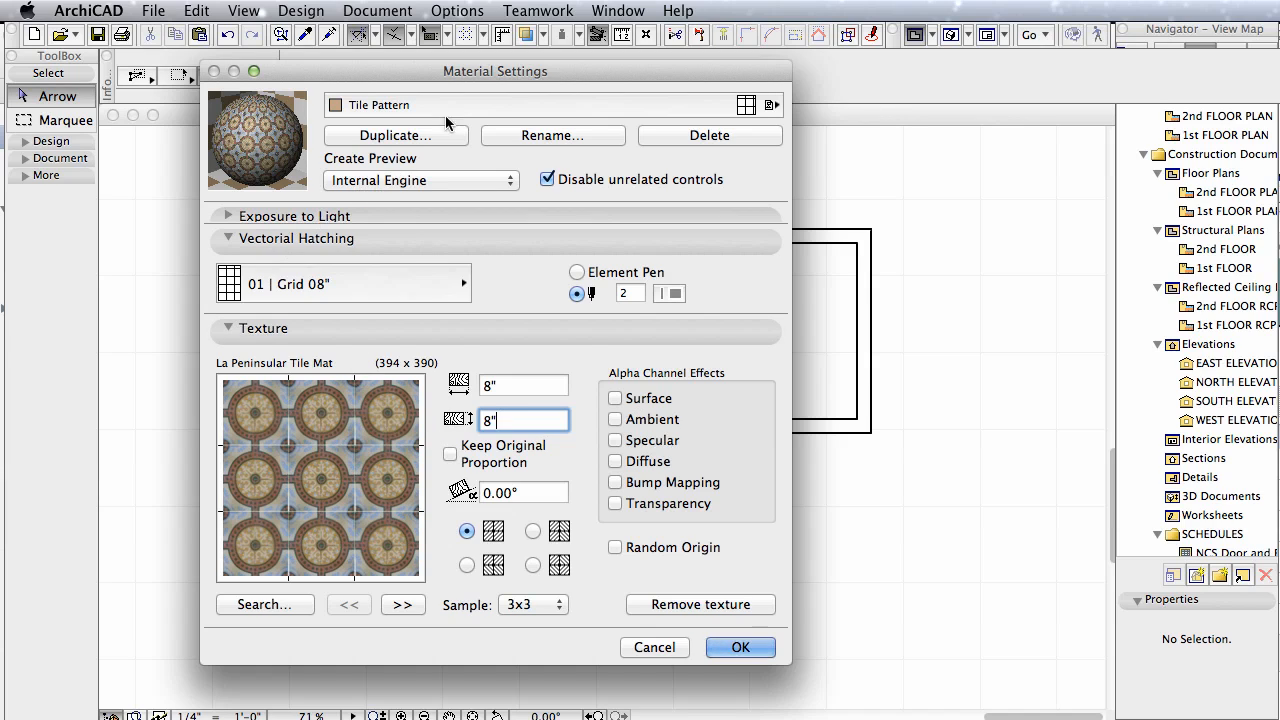
pyautogui.click(459, 184)
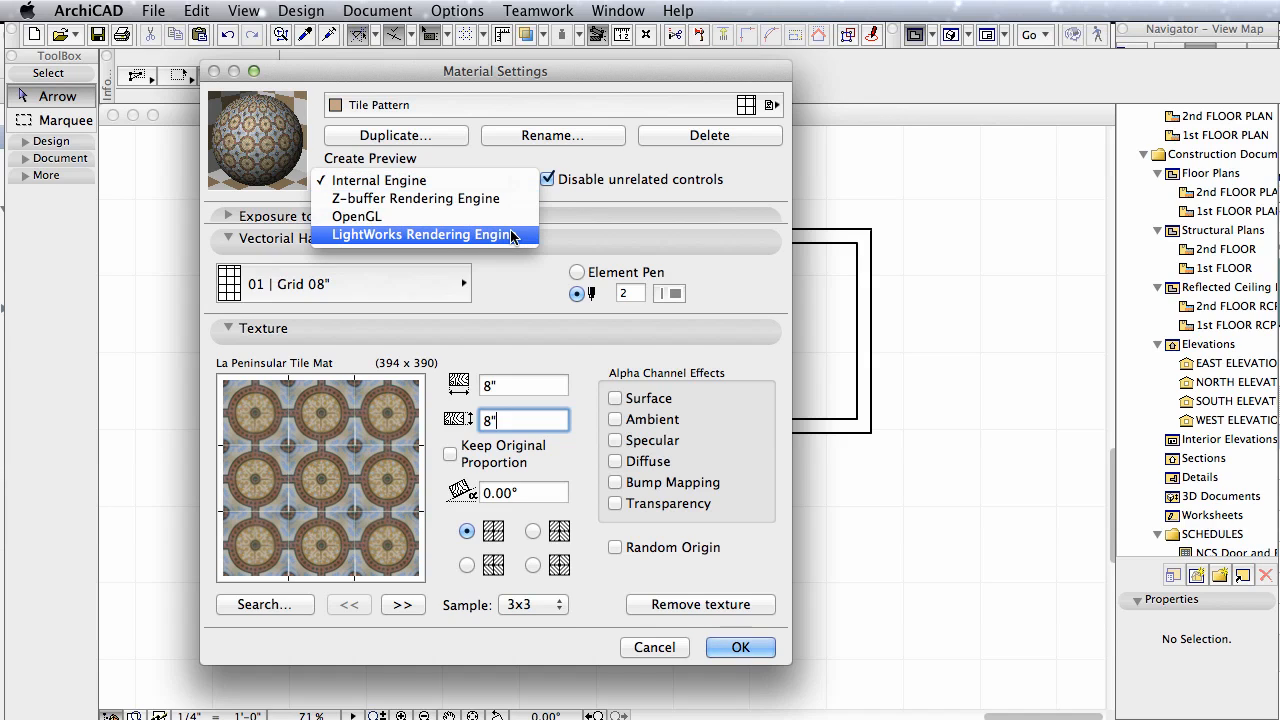
pyautogui.click(425, 216)
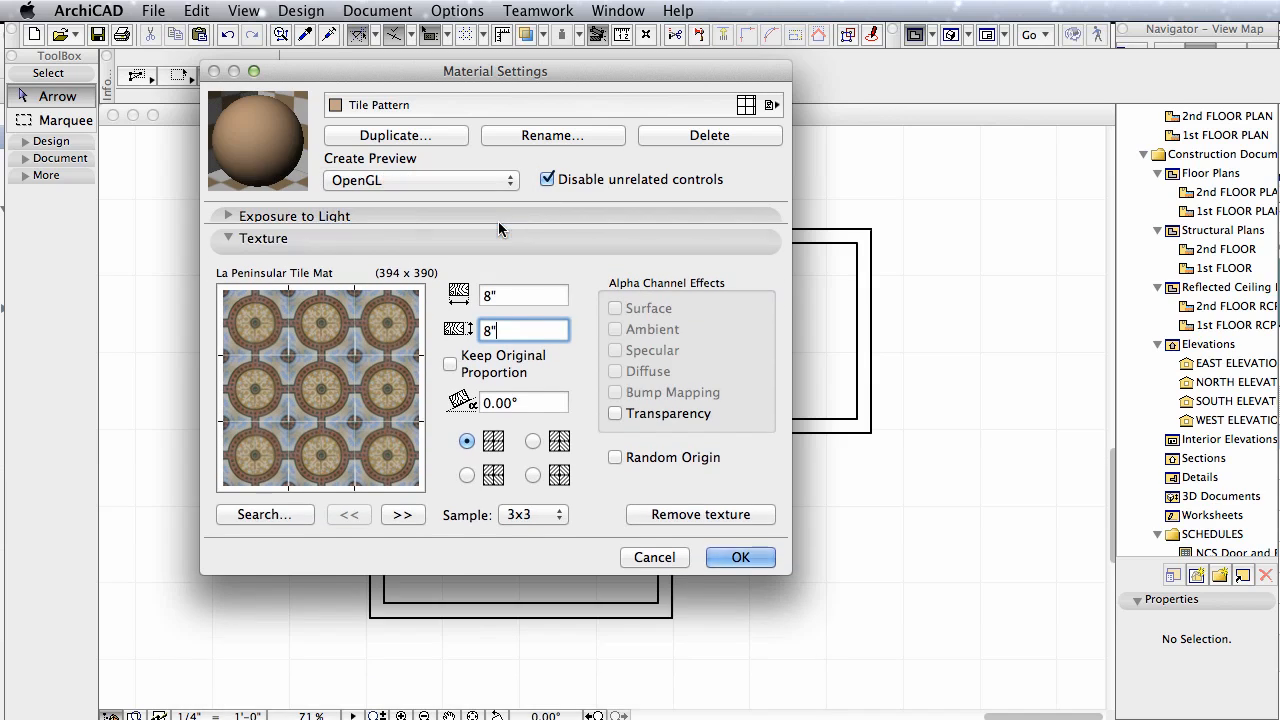
# Switch the Tile Pattern preview to the LightWorks Rendering Engine and match its shader settings with the internal engine.
pyautogui.click(473, 179)
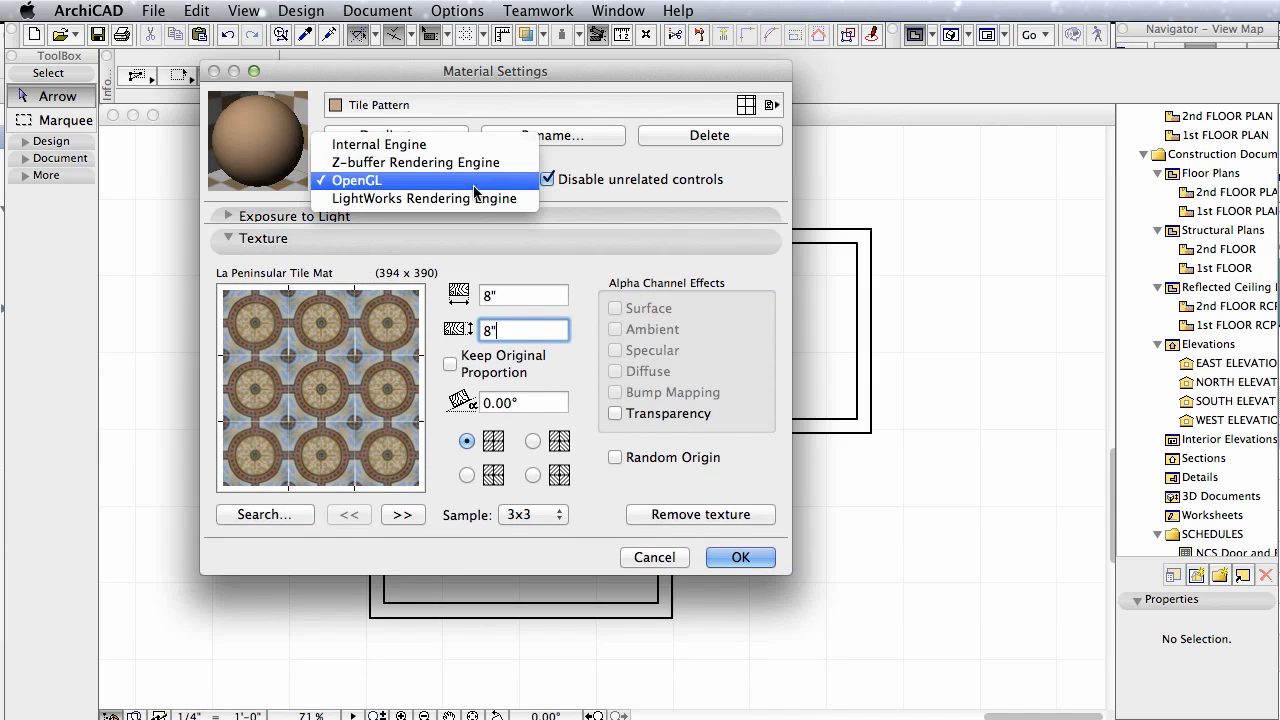
pyautogui.click(477, 199)
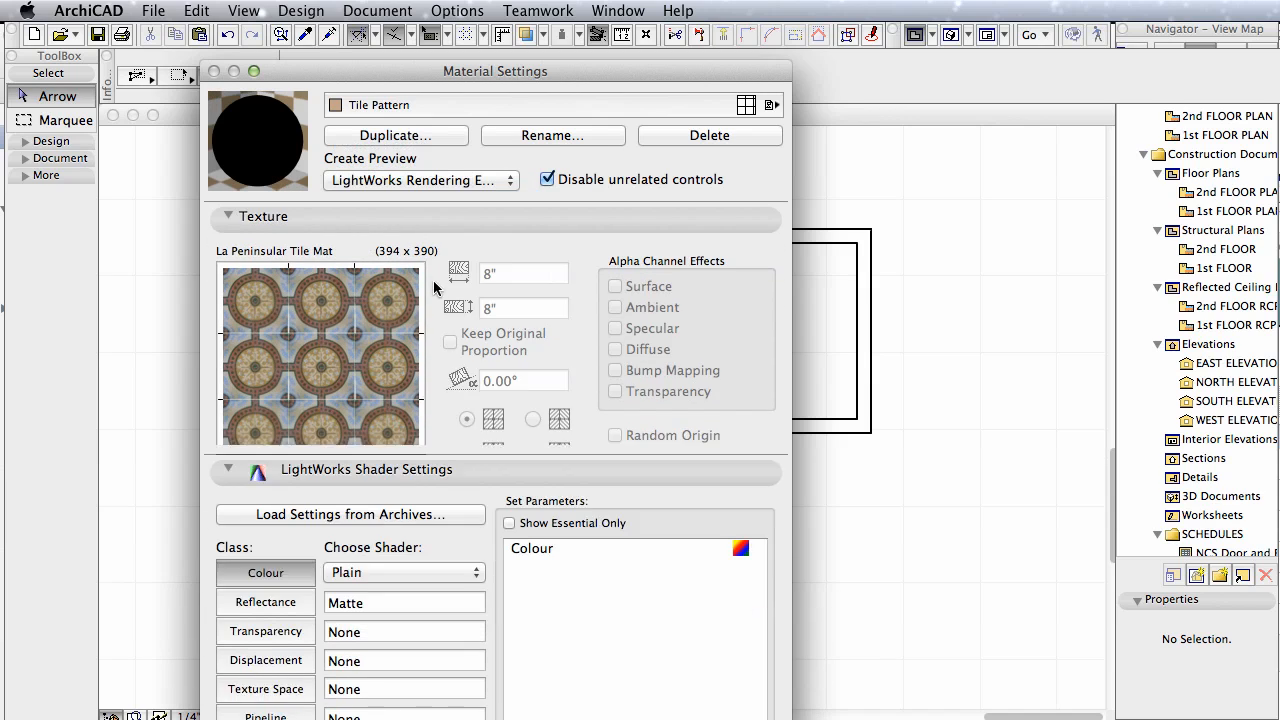
pyautogui.click(348, 556)
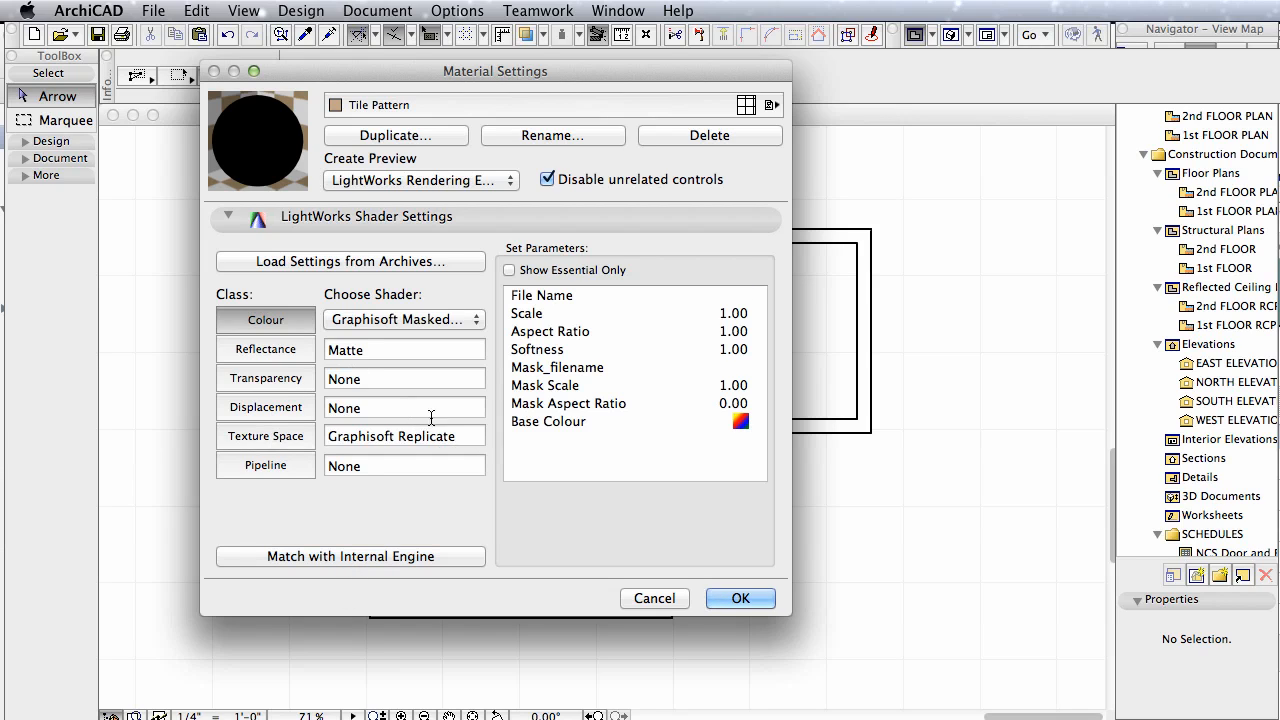
pyautogui.click(277, 350)
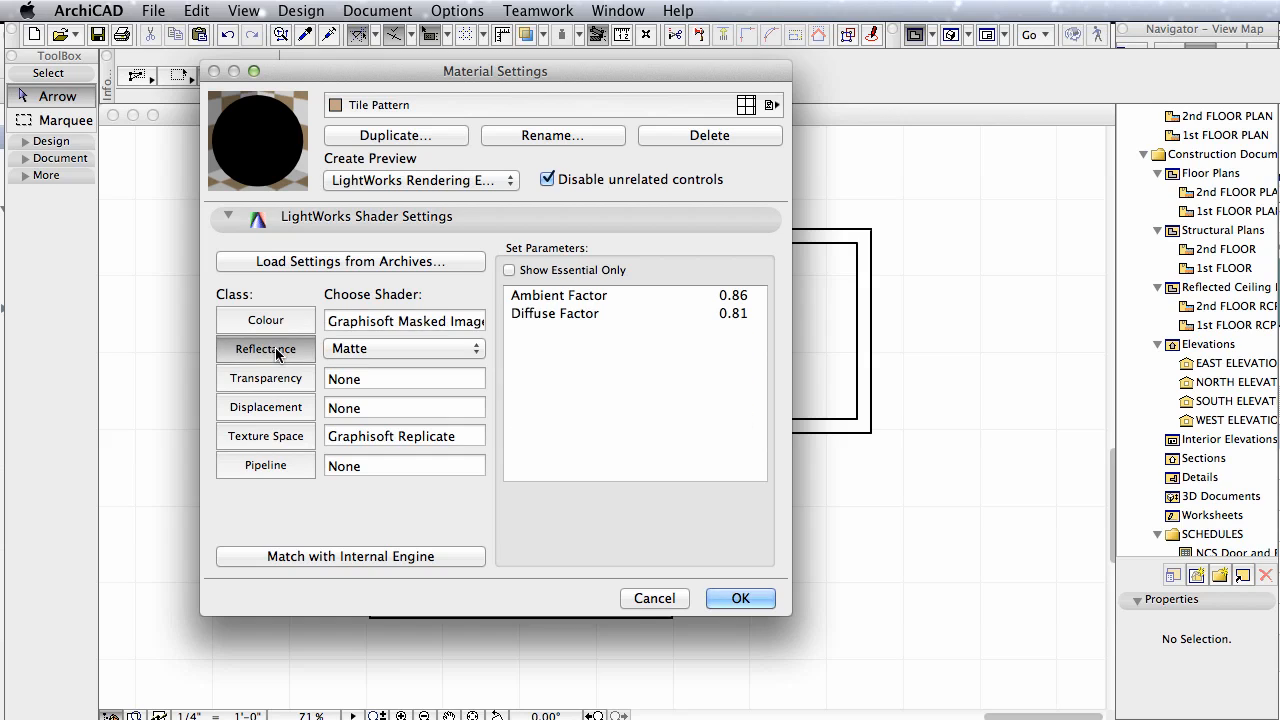
pyautogui.click(302, 384)
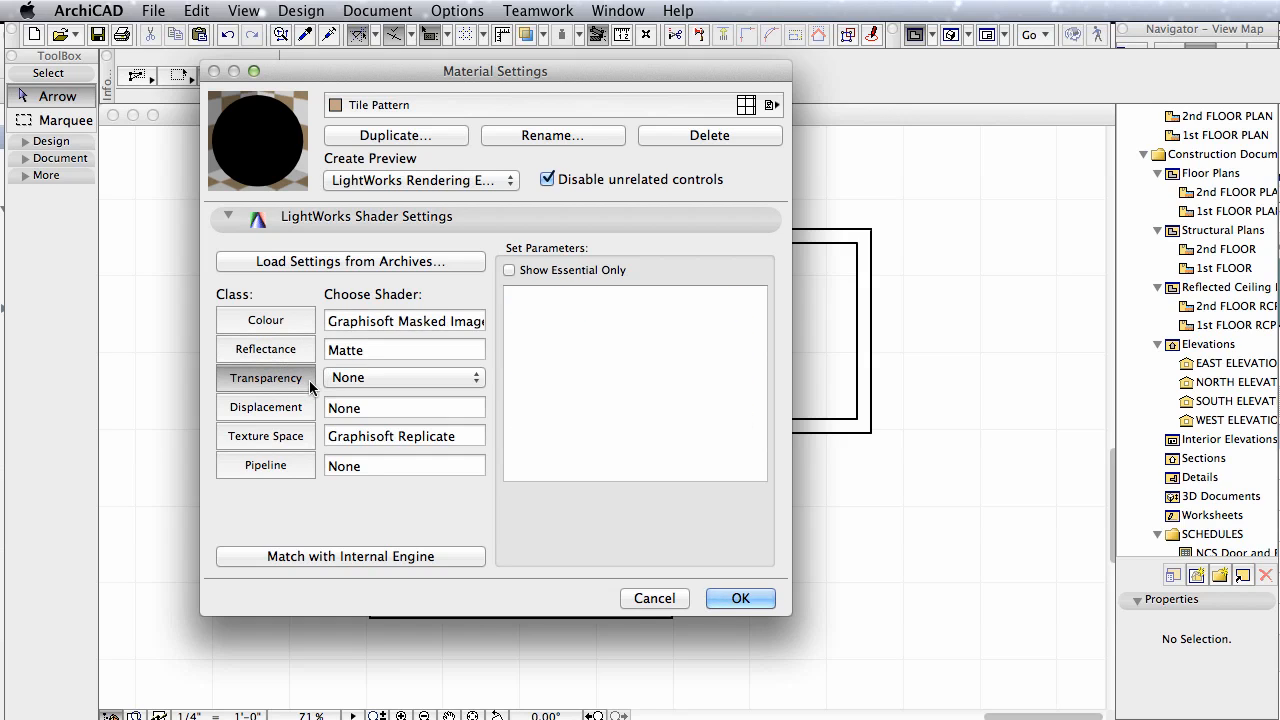
# Load the La Peninsular Tile Mat image from the Embedded Library as the Graphisoft Masked Image colour shader's File Name and save the material.
pyautogui.click(284, 320)
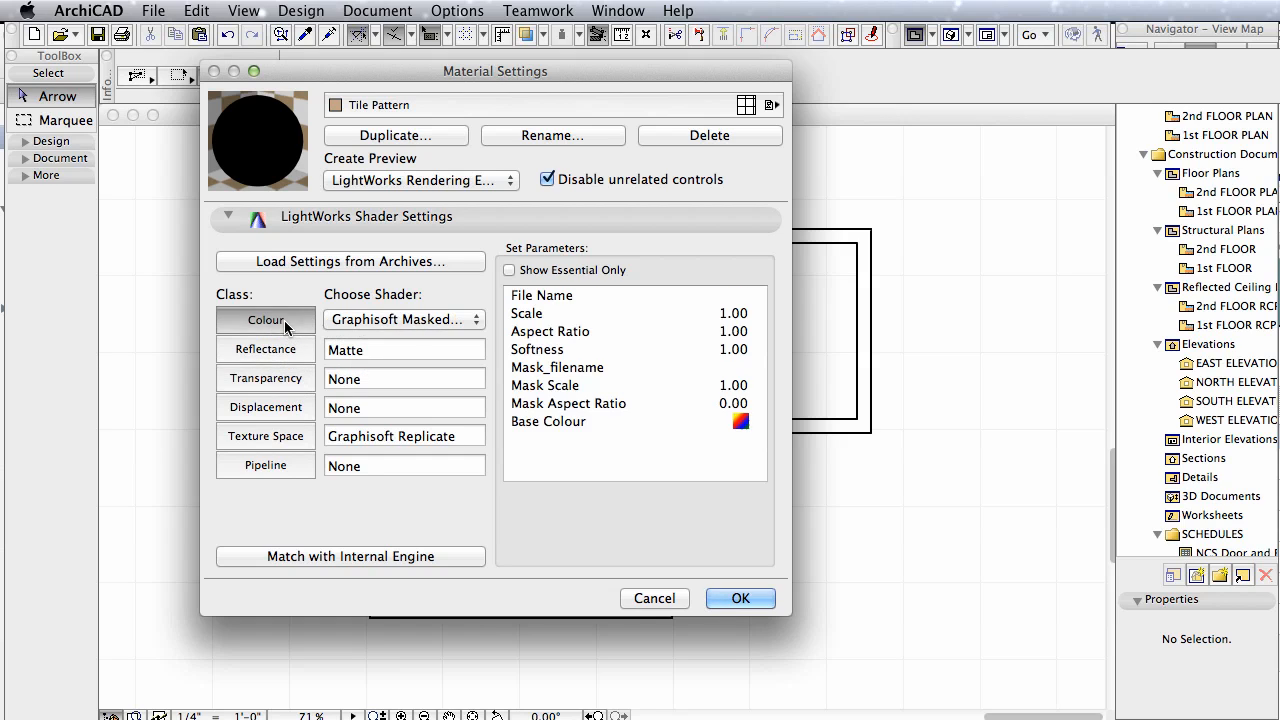
pyautogui.click(392, 319)
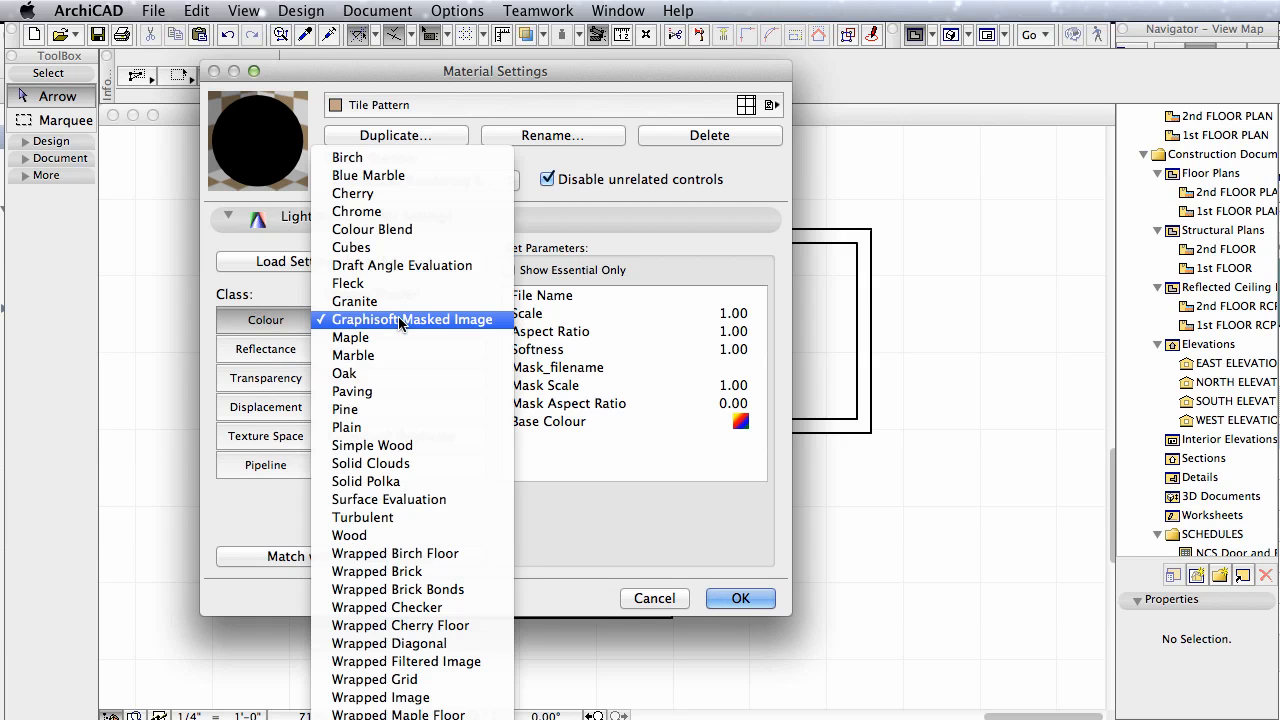
pyautogui.click(483, 324)
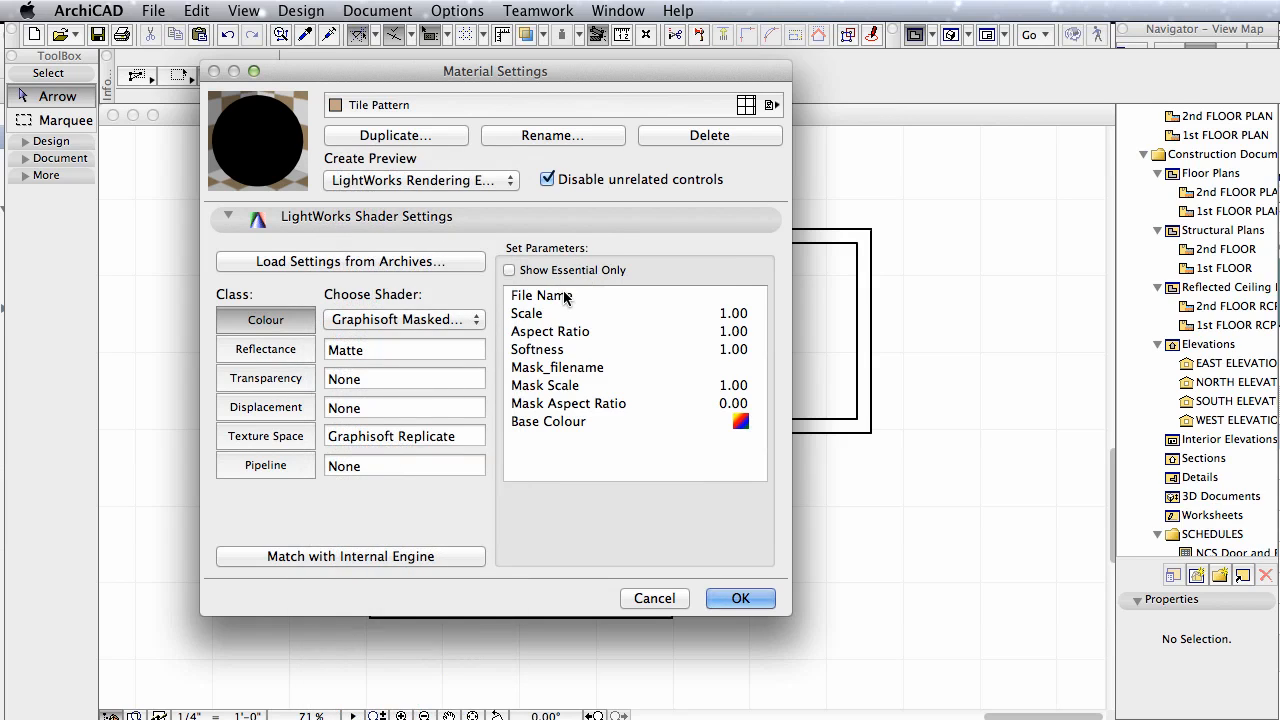
pyautogui.click(566, 296)
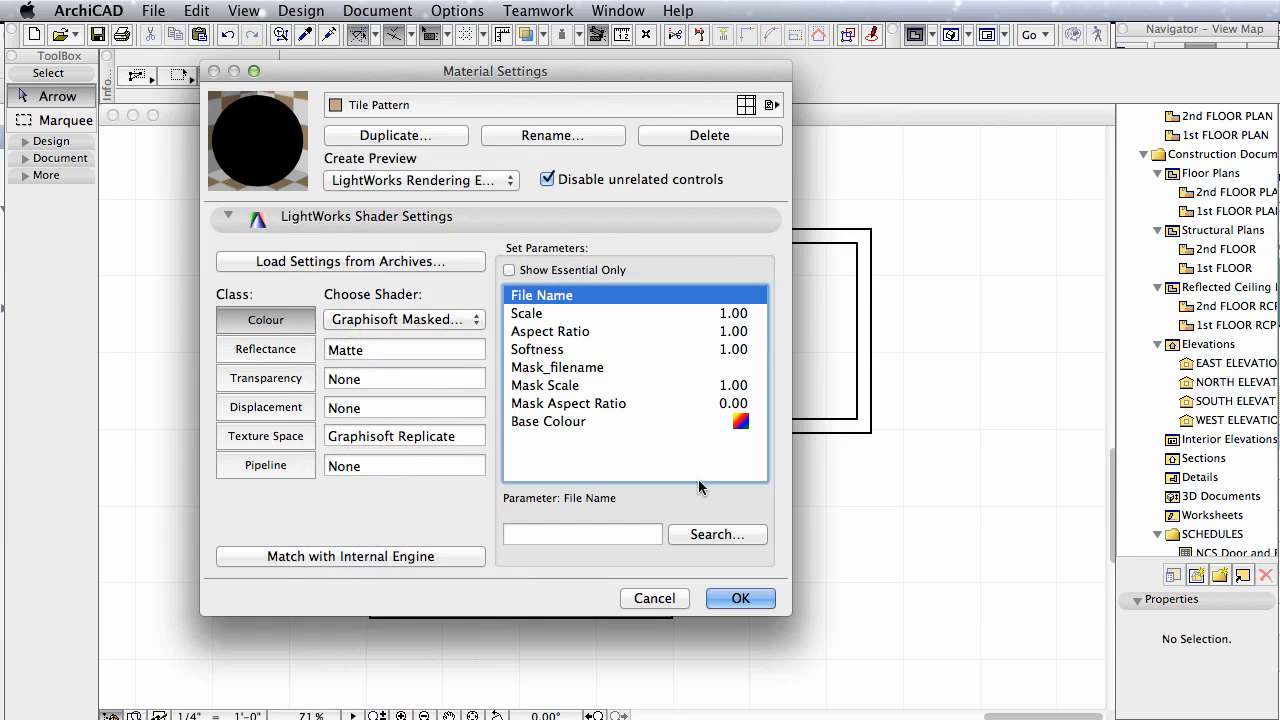
pyautogui.click(740, 534)
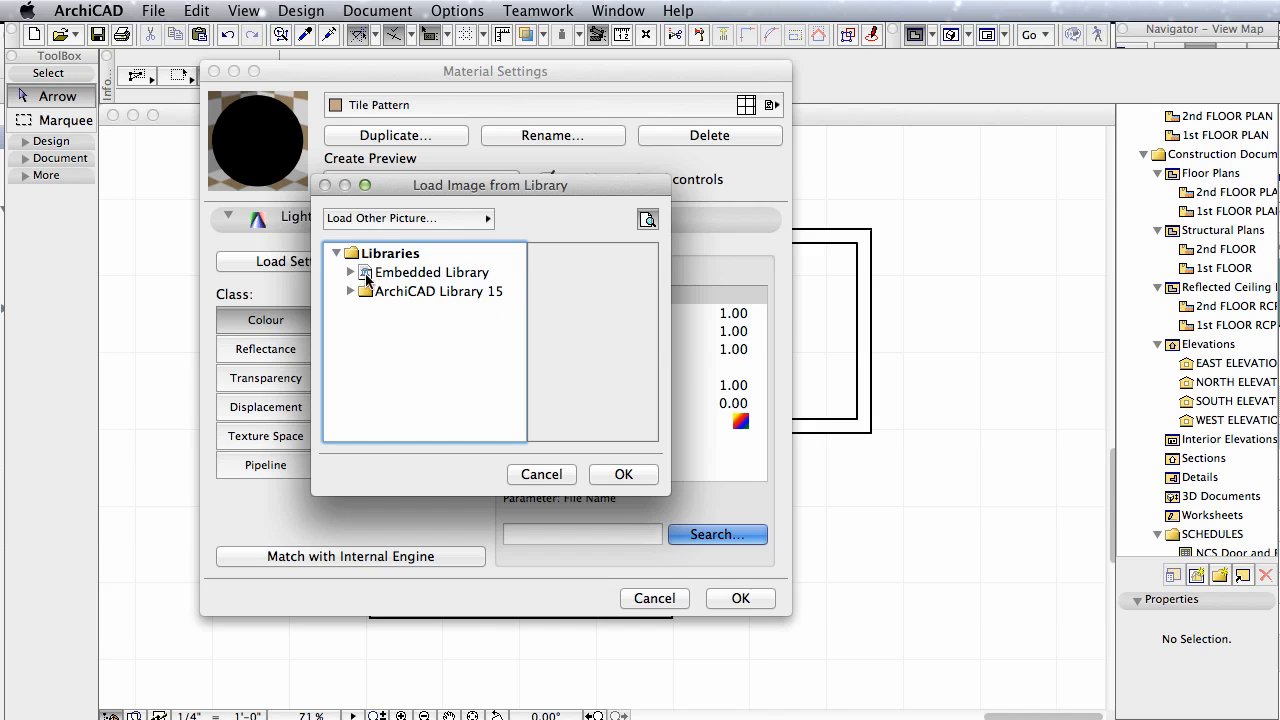
pyautogui.click(366, 276)
pyautogui.click(347, 273)
pyautogui.click(406, 295)
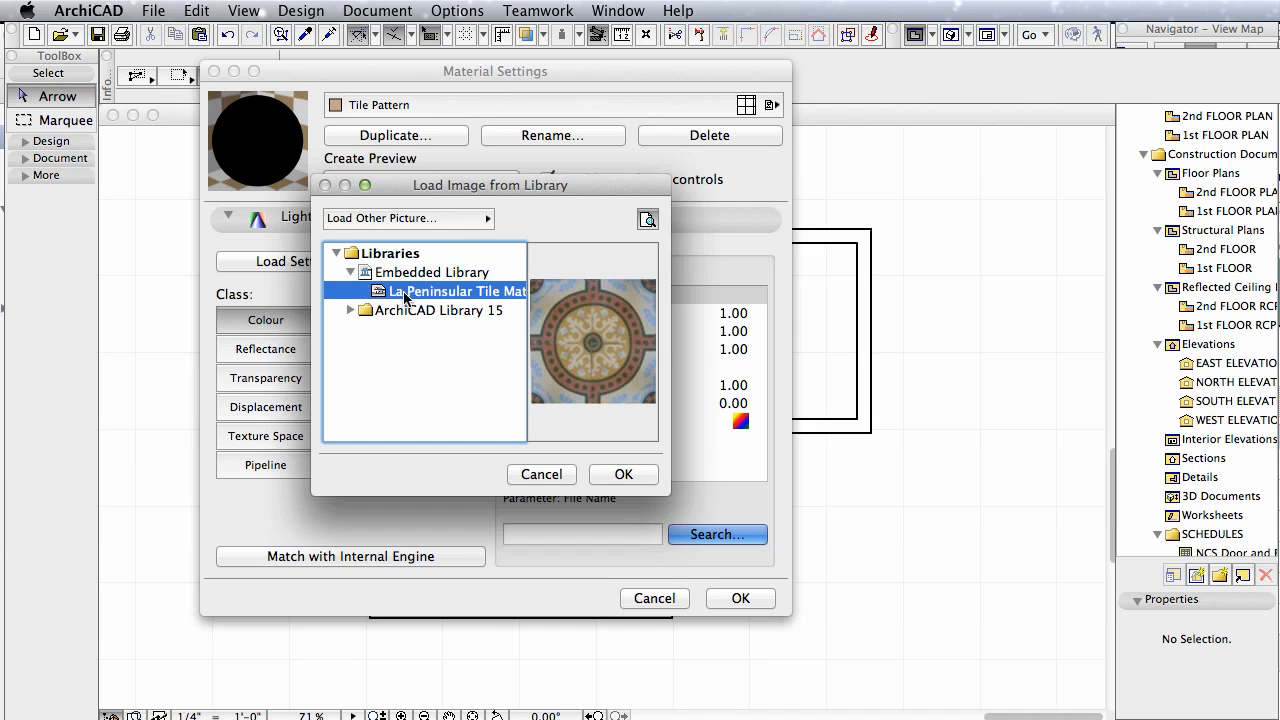
pyautogui.click(647, 466)
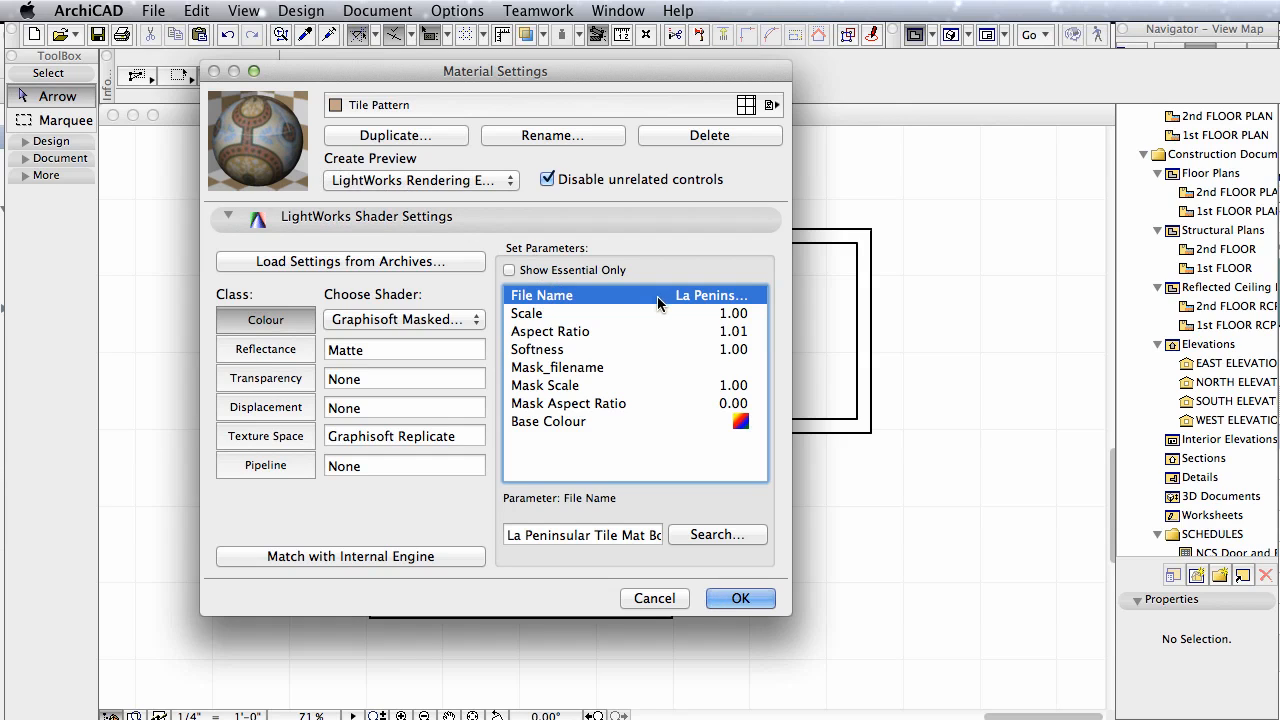
pyautogui.click(759, 603)
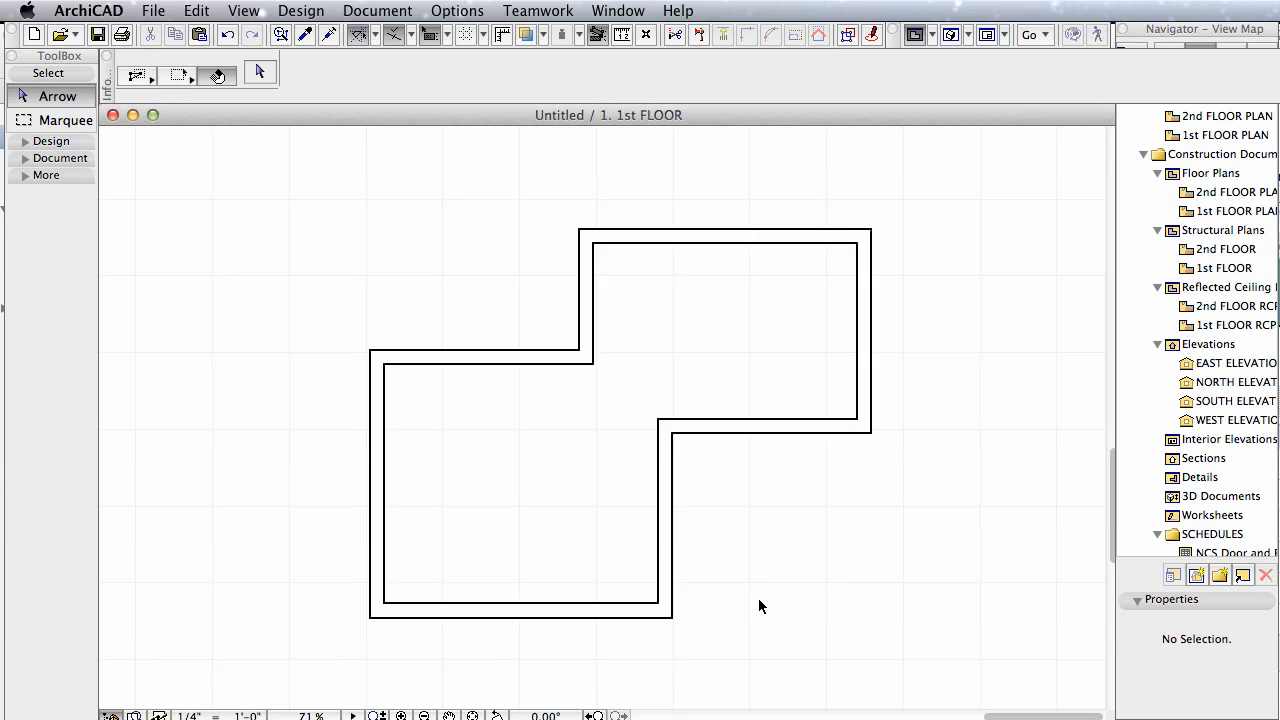
# Create a slab on the 1st FLOOR plan that follows the outer outline of the stepped wall enclosure.
pyautogui.moveTo(954, 343); pyautogui.dragTo(936, 388)
pyautogui.moveTo(964, 401); pyautogui.dragTo(762, 371, button='middle')
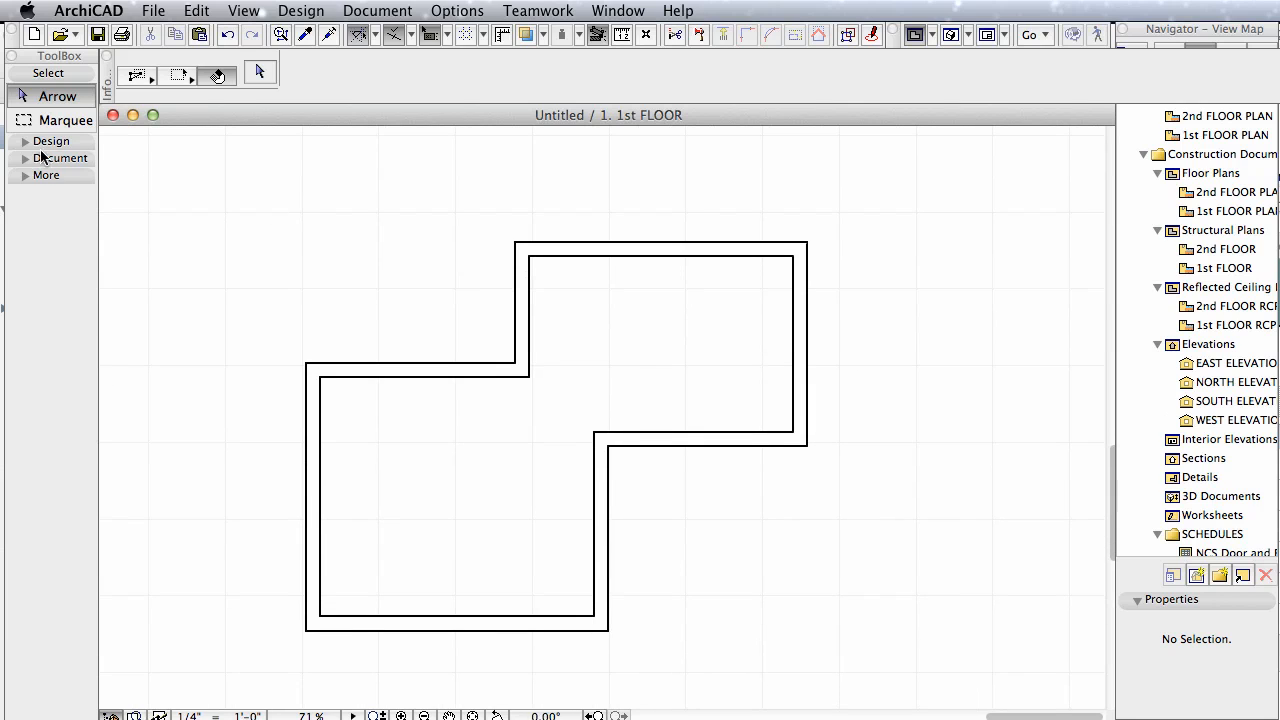
pyautogui.click(30, 142)
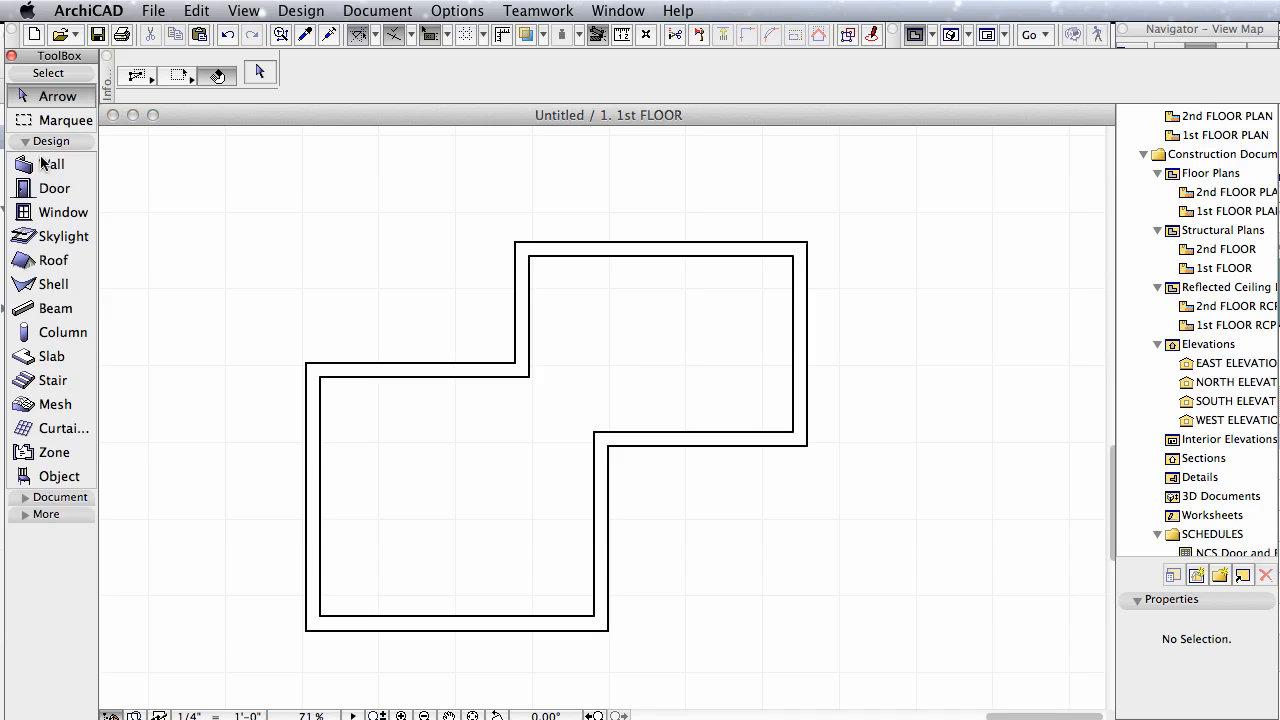
pyautogui.click(52, 356)
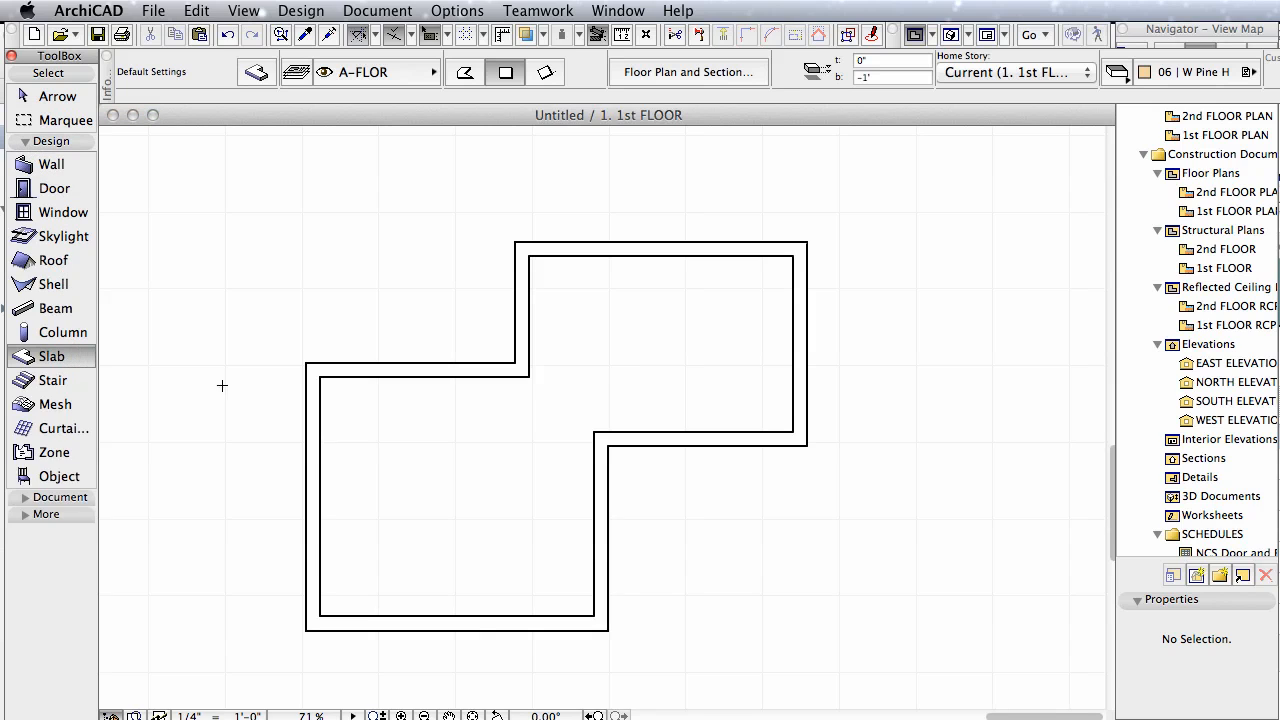
pyautogui.click(808, 416)
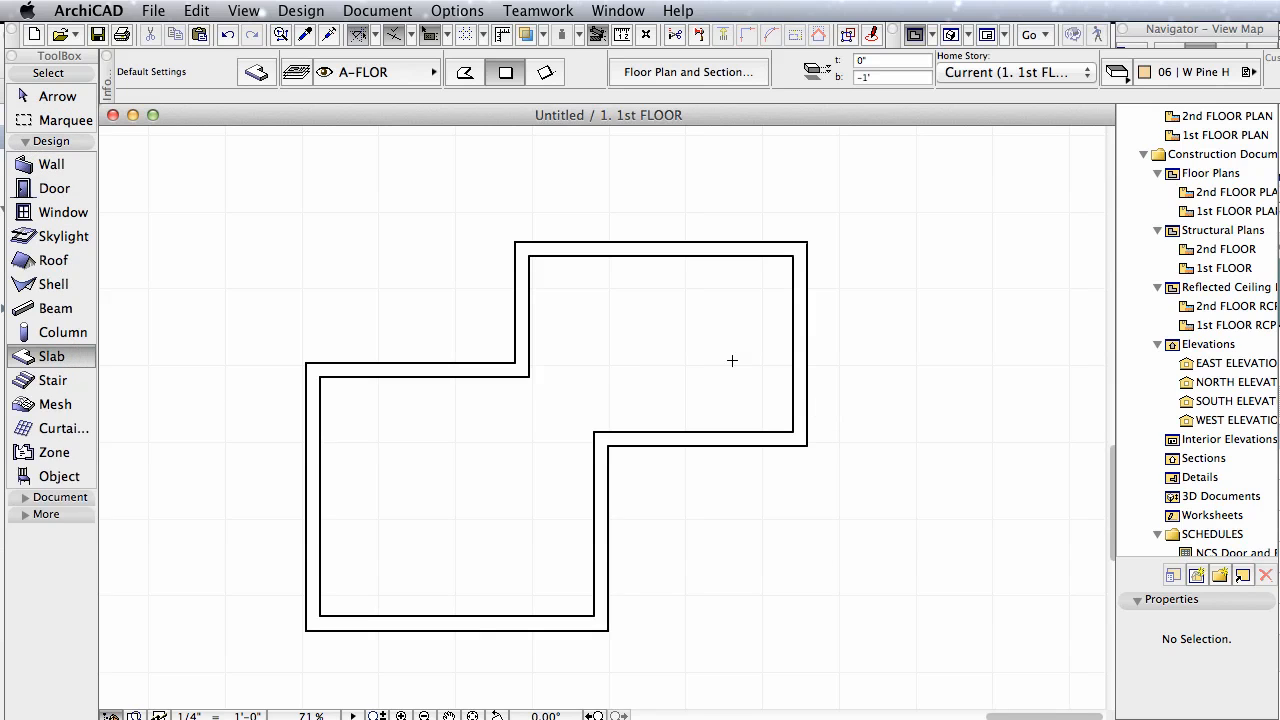
pyautogui.click(720, 375)
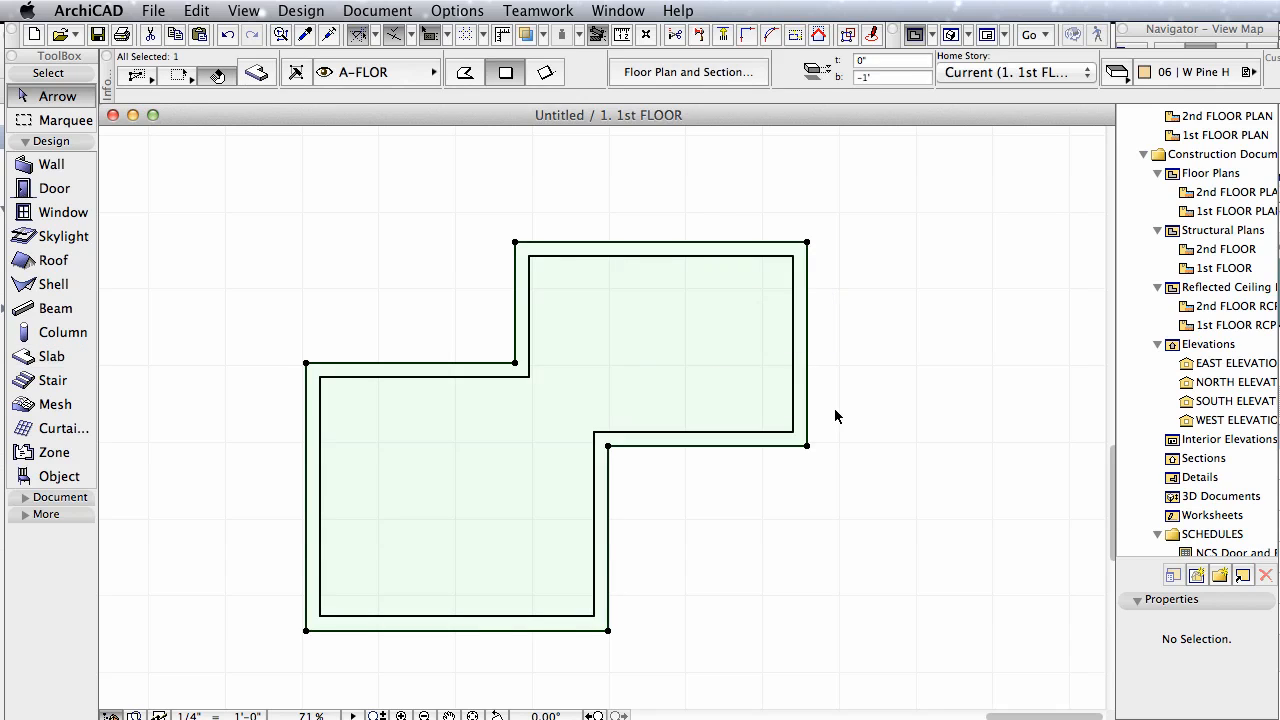
# Show the walls and slab in the 3D window, viewed from above so the floor surface can be reached.
pyautogui.press('F3')
pyautogui.click(739, 357)
pyautogui.keyDown('shift'); pyautogui.moveTo(739, 358); pyautogui.dragTo(598, 421, button='middle'); pyautogui.keyUp('shift')
pyautogui.keyDown('shift'); pyautogui.moveTo(443, 420); pyautogui.dragTo(468, 465, button='middle'); pyautogui.keyUp('shift')
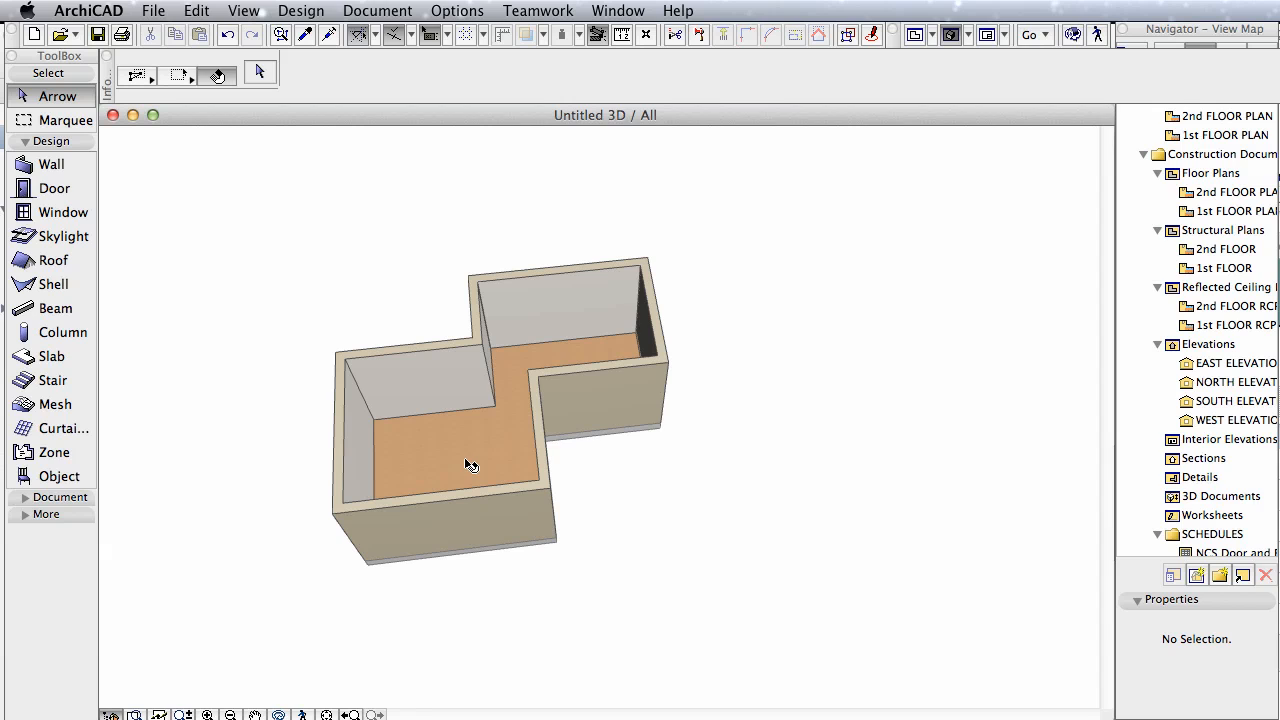
# Assign the linked Tile Pattern material to the slab's top, edge and bottom surfaces and inspect the tiled floor up close.
pyautogui.click(470, 465)
pyautogui.click(257, 73)
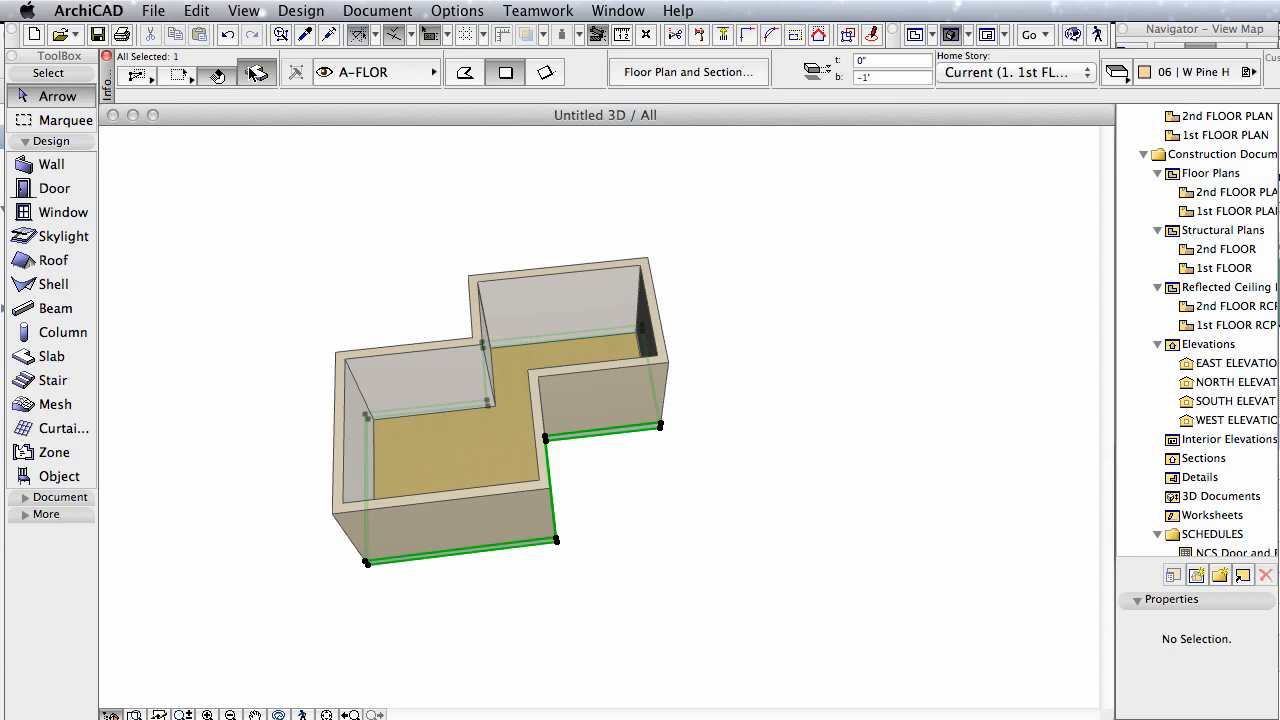
pyautogui.moveTo(1153, 148); pyautogui.dragTo(696, 35)
pyautogui.click(852, 503)
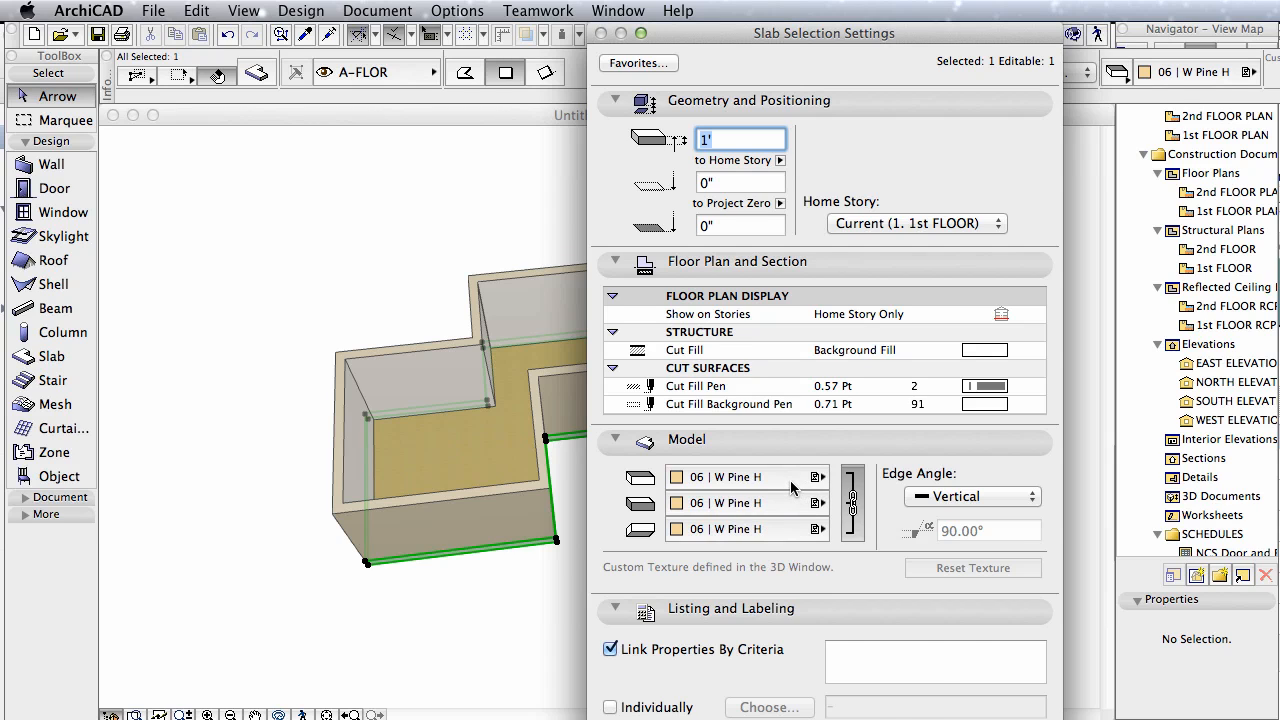
pyautogui.click(791, 484)
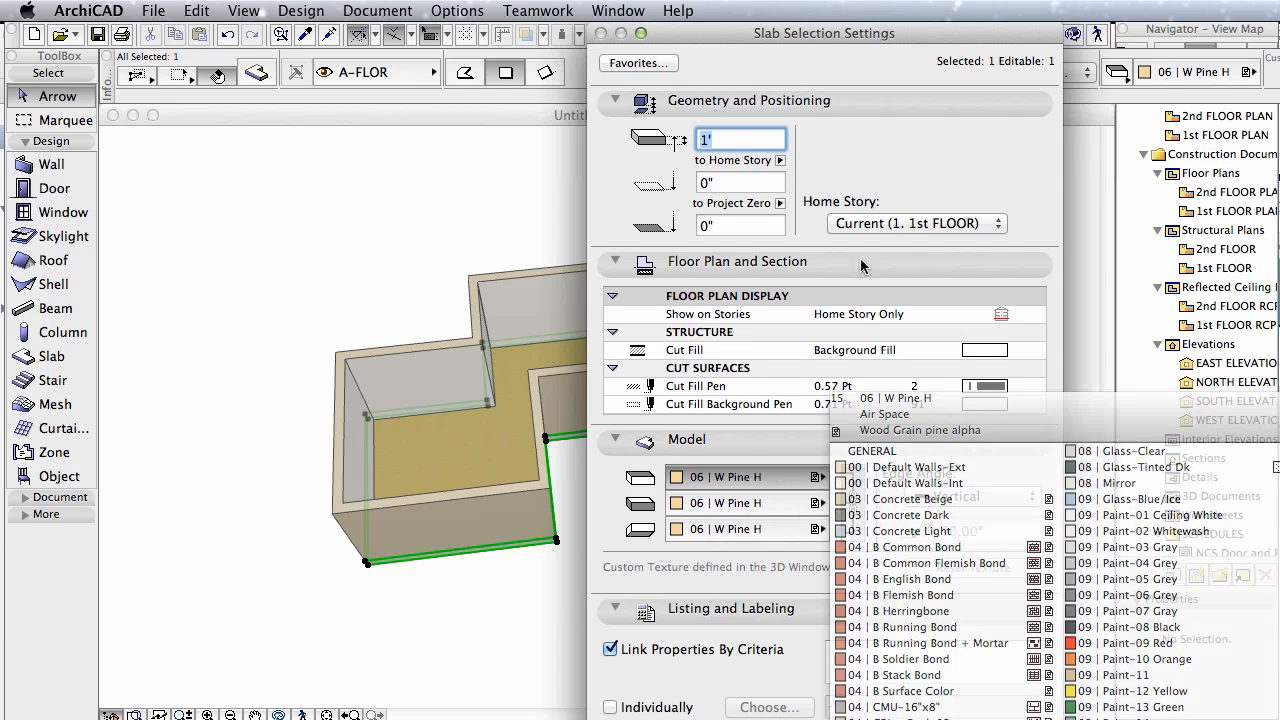
pyautogui.click(817, 506)
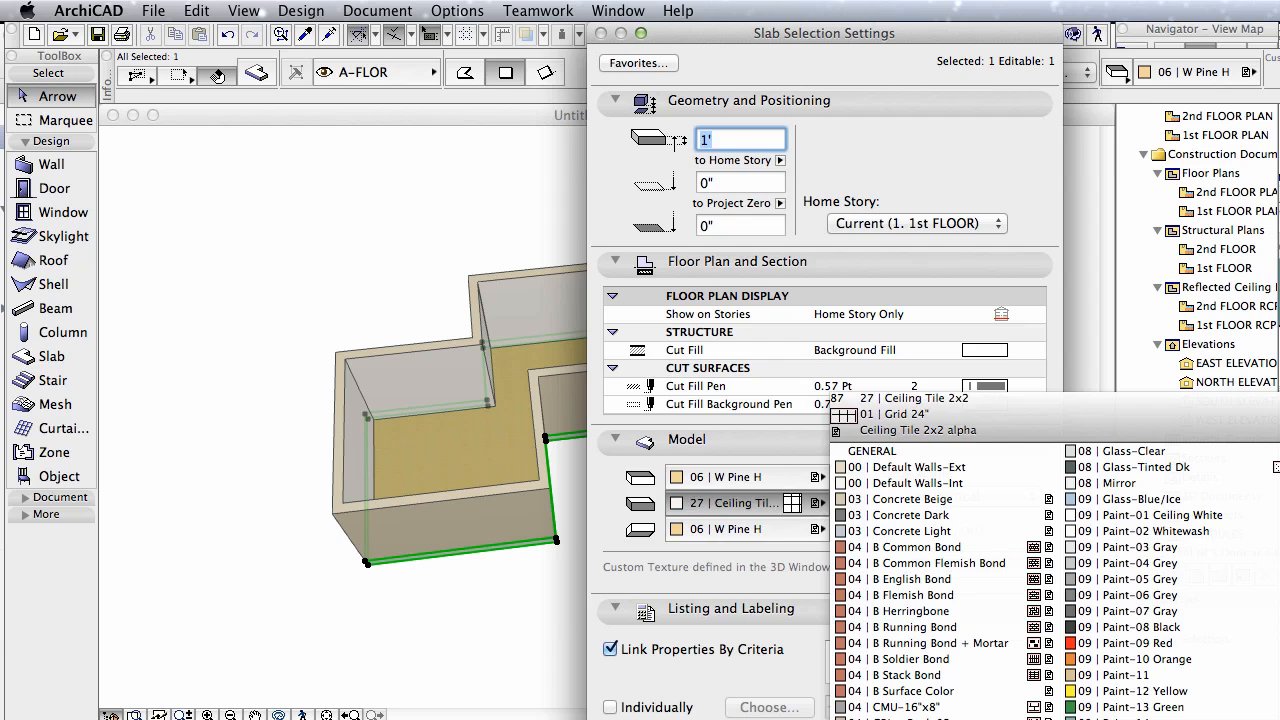
pyautogui.click(1275, 700)
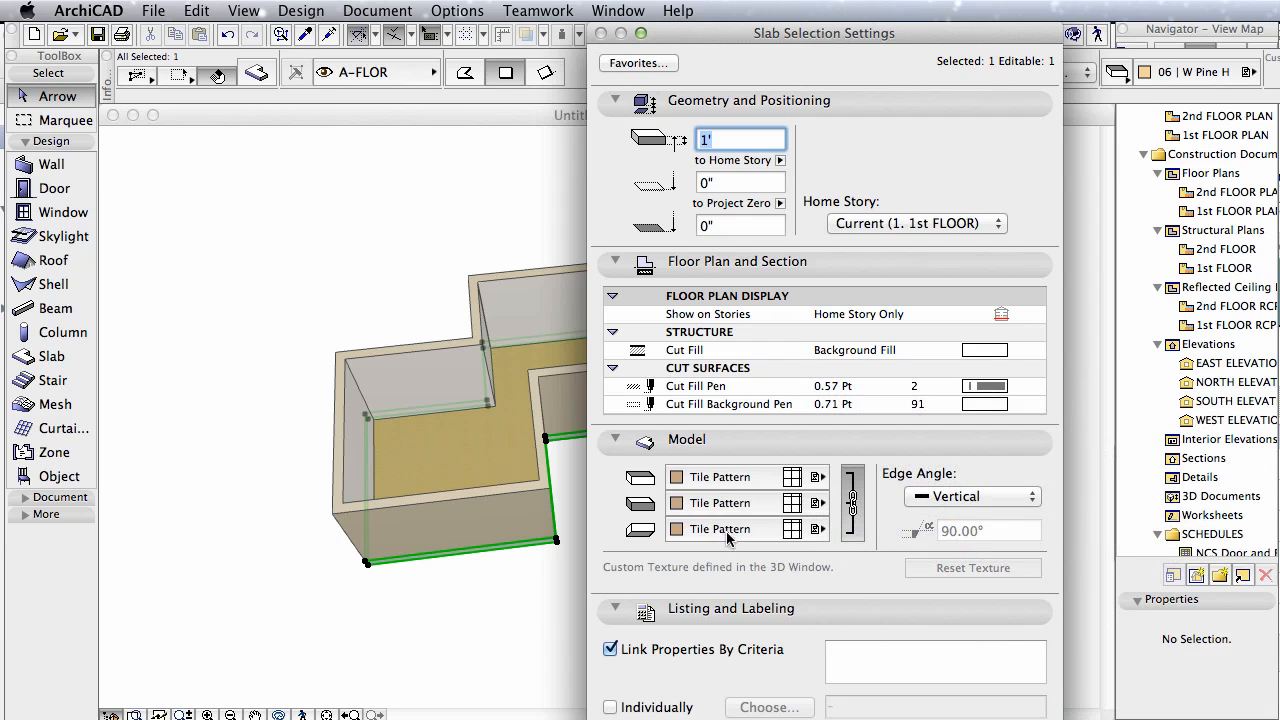
pyautogui.press('Return')
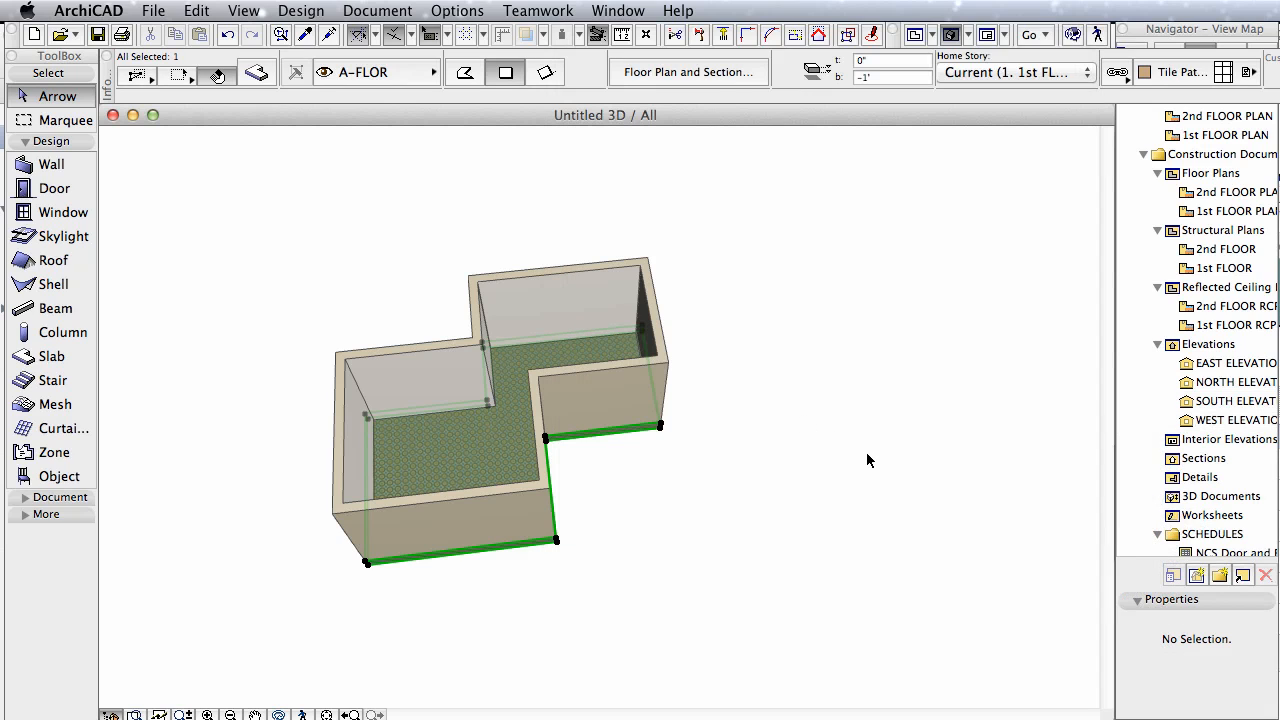
pyautogui.click(867, 453)
pyautogui.scroll(10, 494, 472)
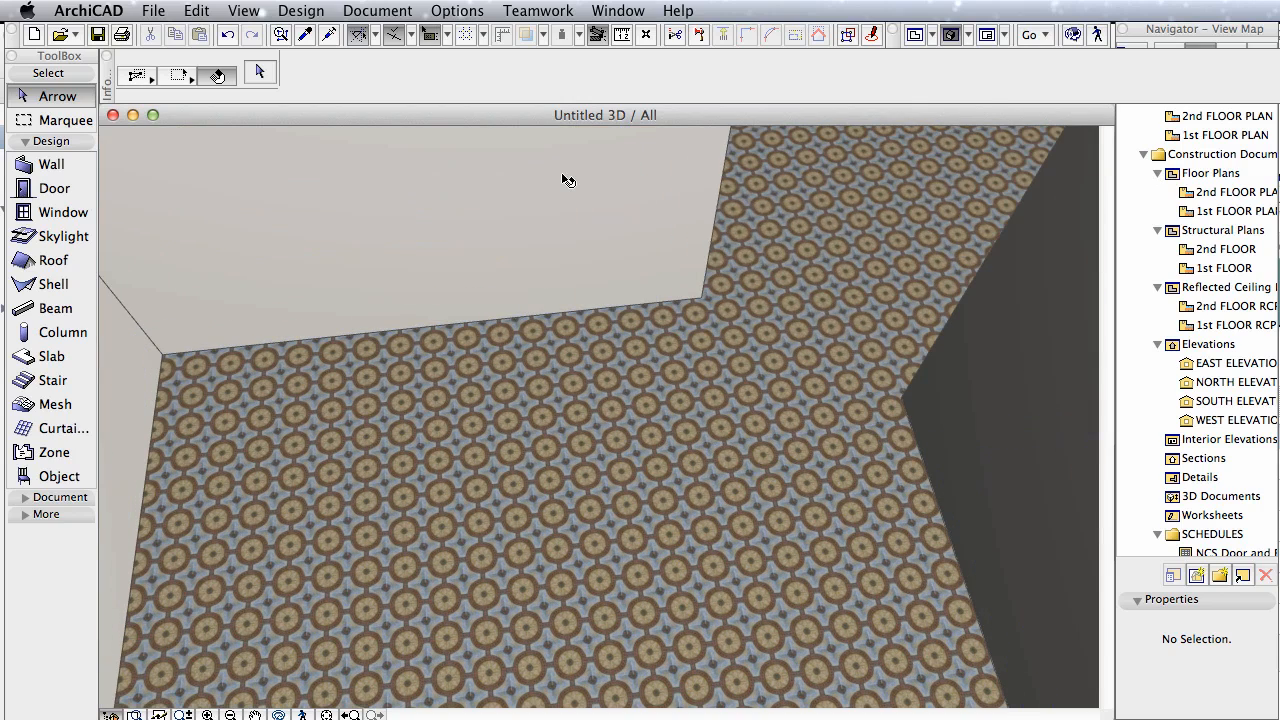
# Return to the 1st FLOOR plan and open the selection settings of the tiled slab.
pyautogui.press('F2')
pyautogui.click(897, 436)
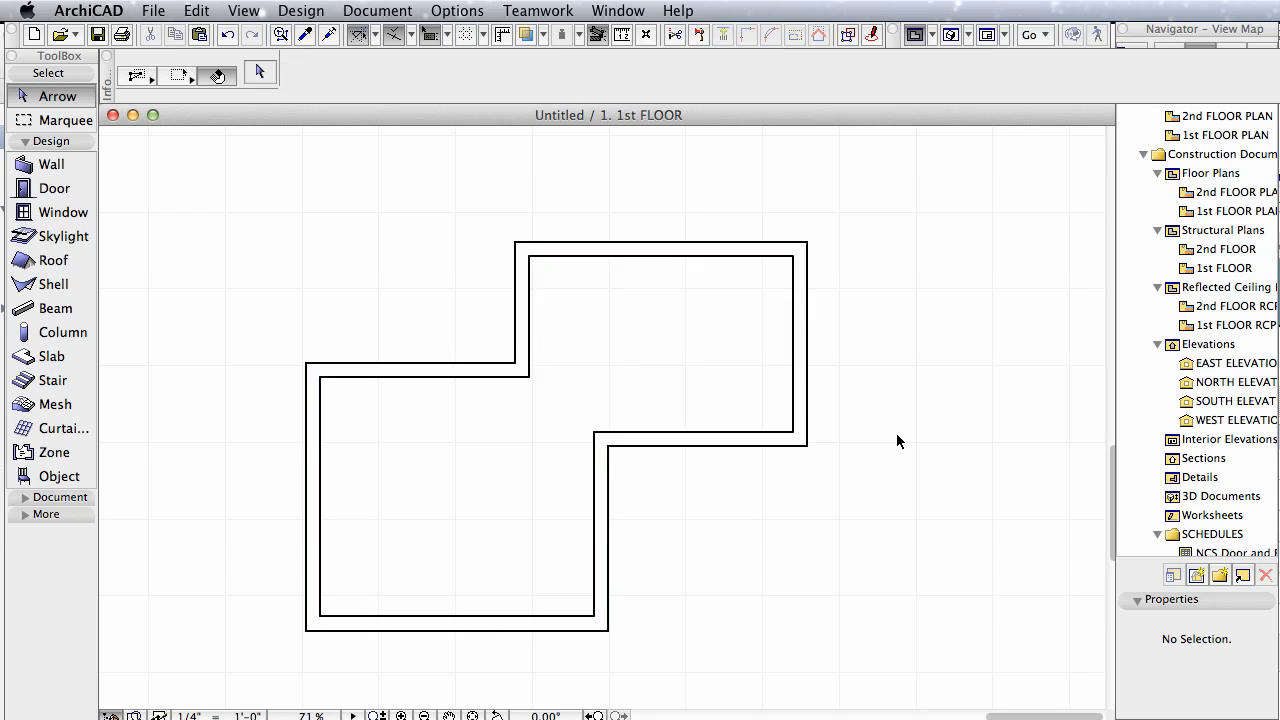
pyautogui.click(700, 438)
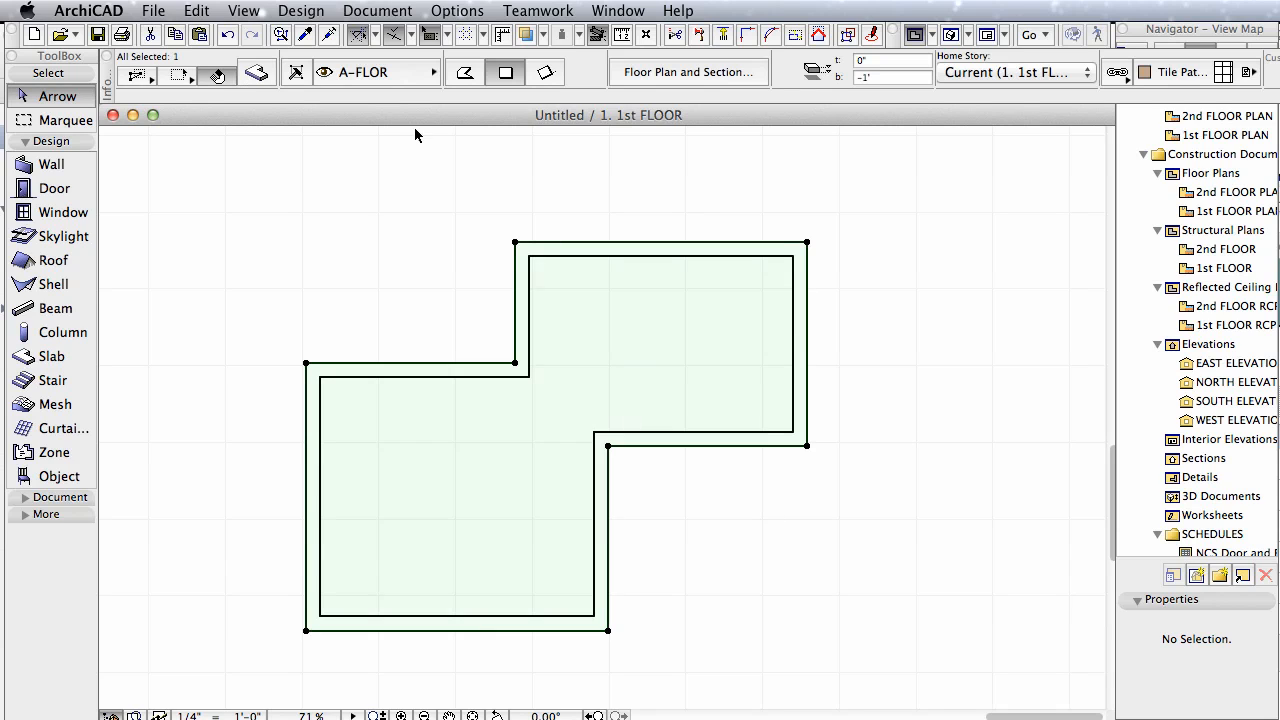
pyautogui.click(257, 74)
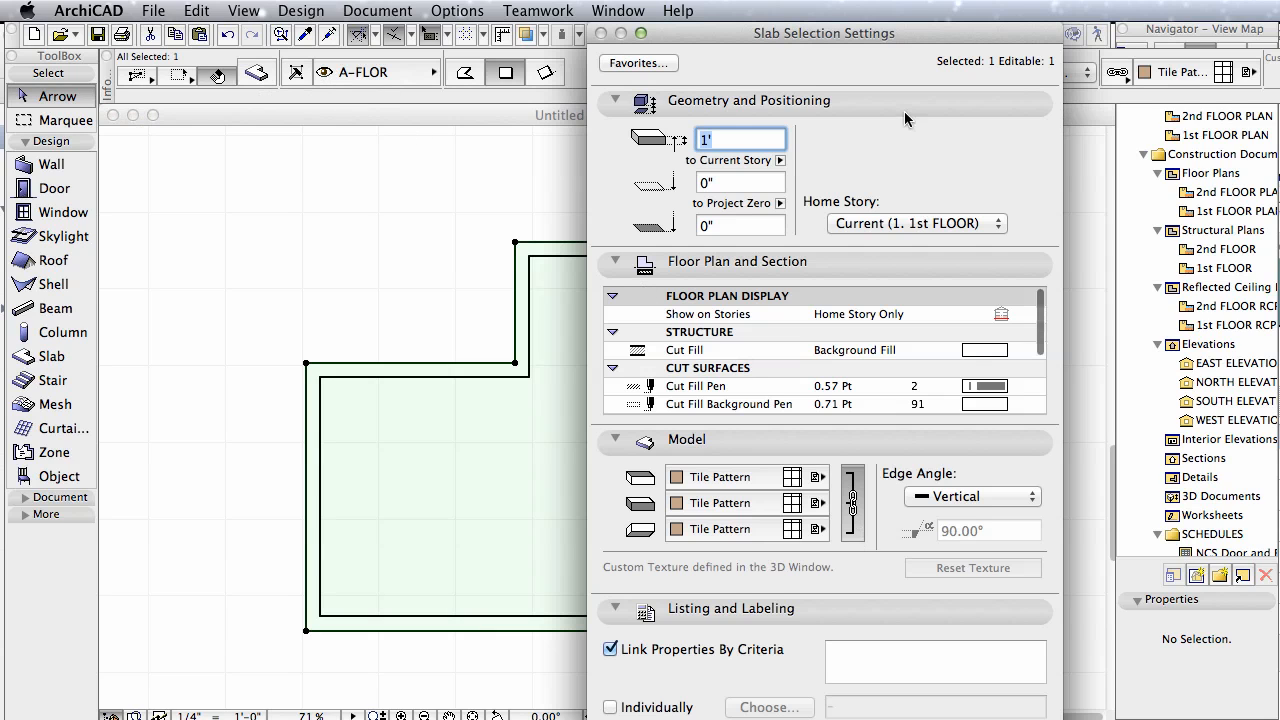
# Turn on the slab's Cover Fills with Use Fill of Surface Material enabled, apply the settings and deselect the slab.
pyautogui.click(615, 440)
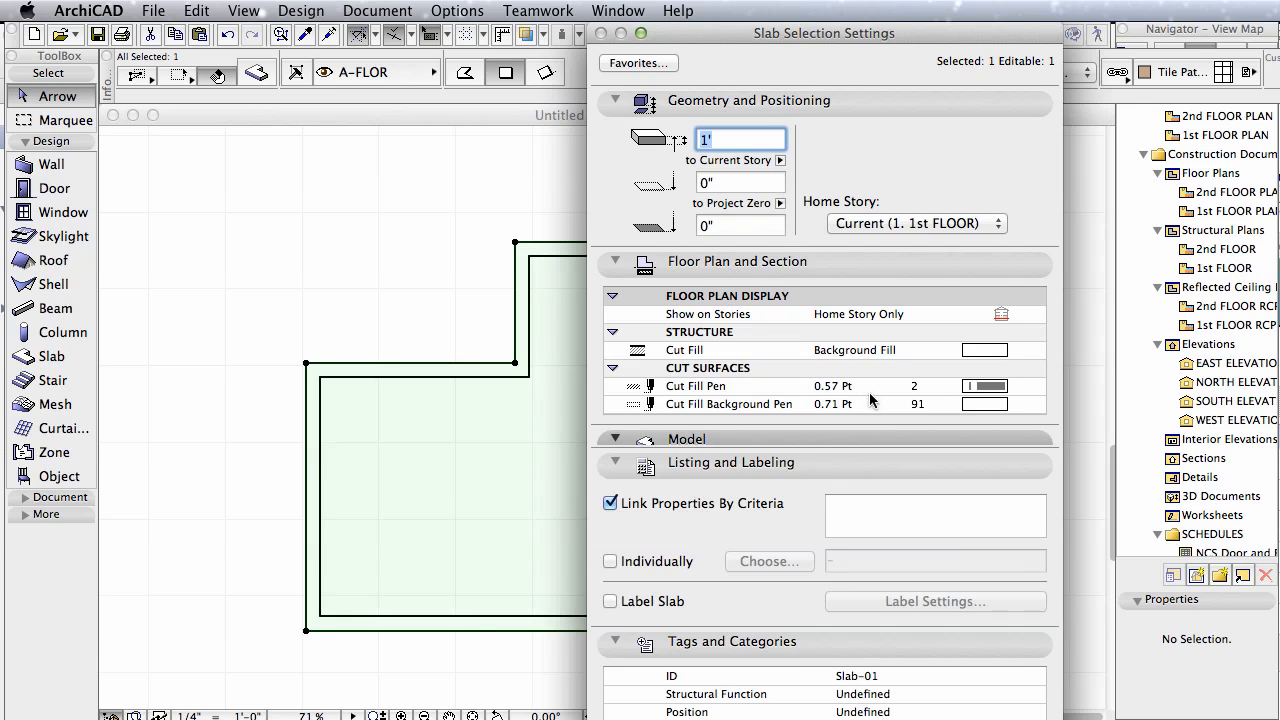
pyautogui.click(937, 333)
pyautogui.scroll(-3, 967, 403)
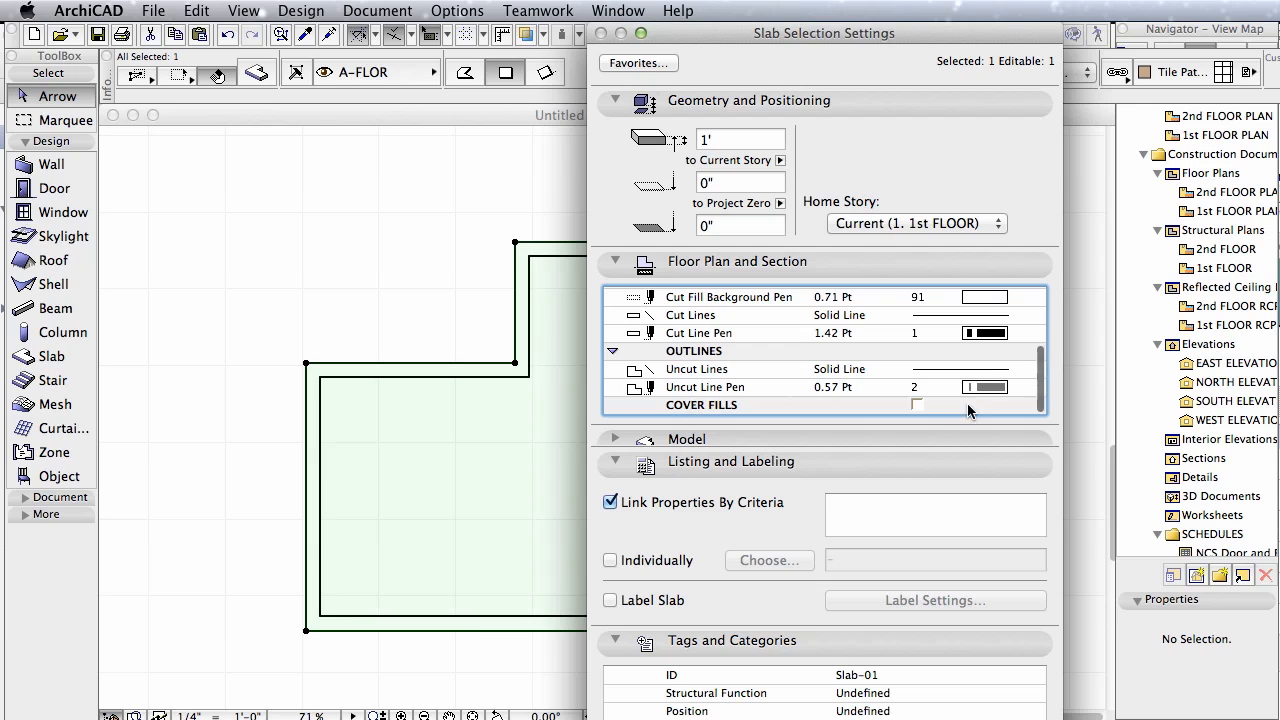
pyautogui.scroll(1, 921, 403)
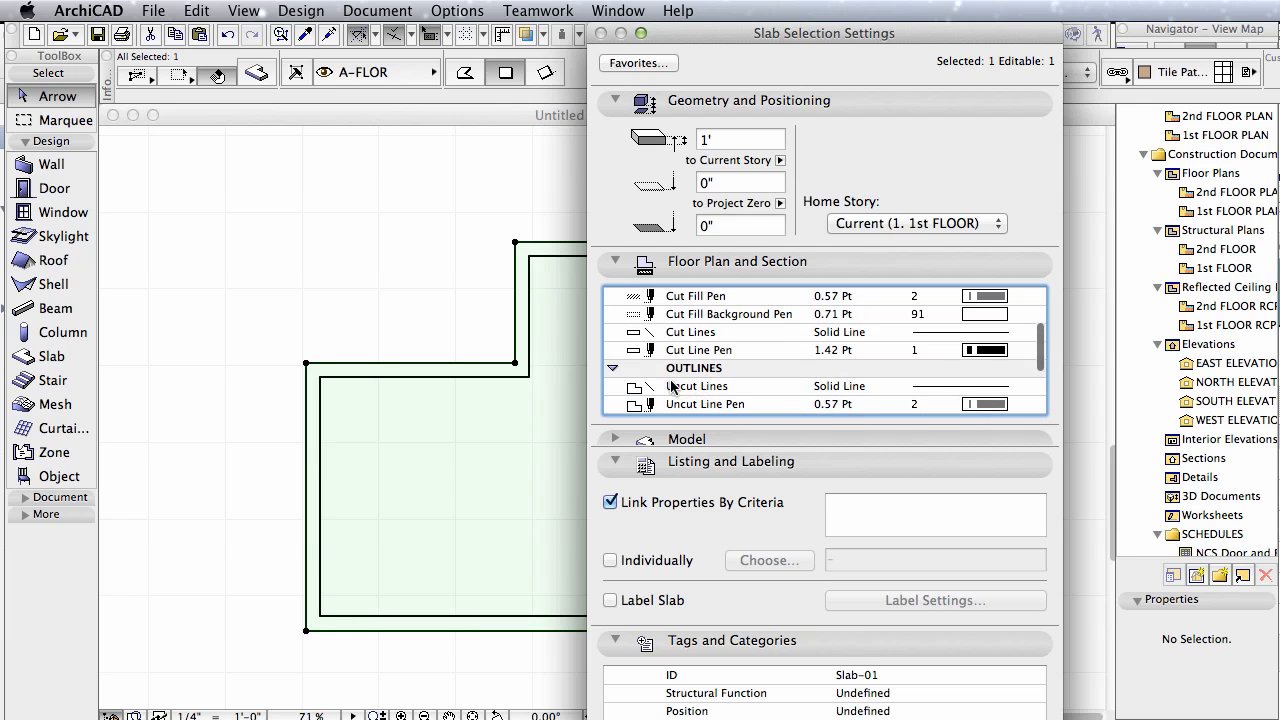
pyautogui.scroll(-3, 727, 387)
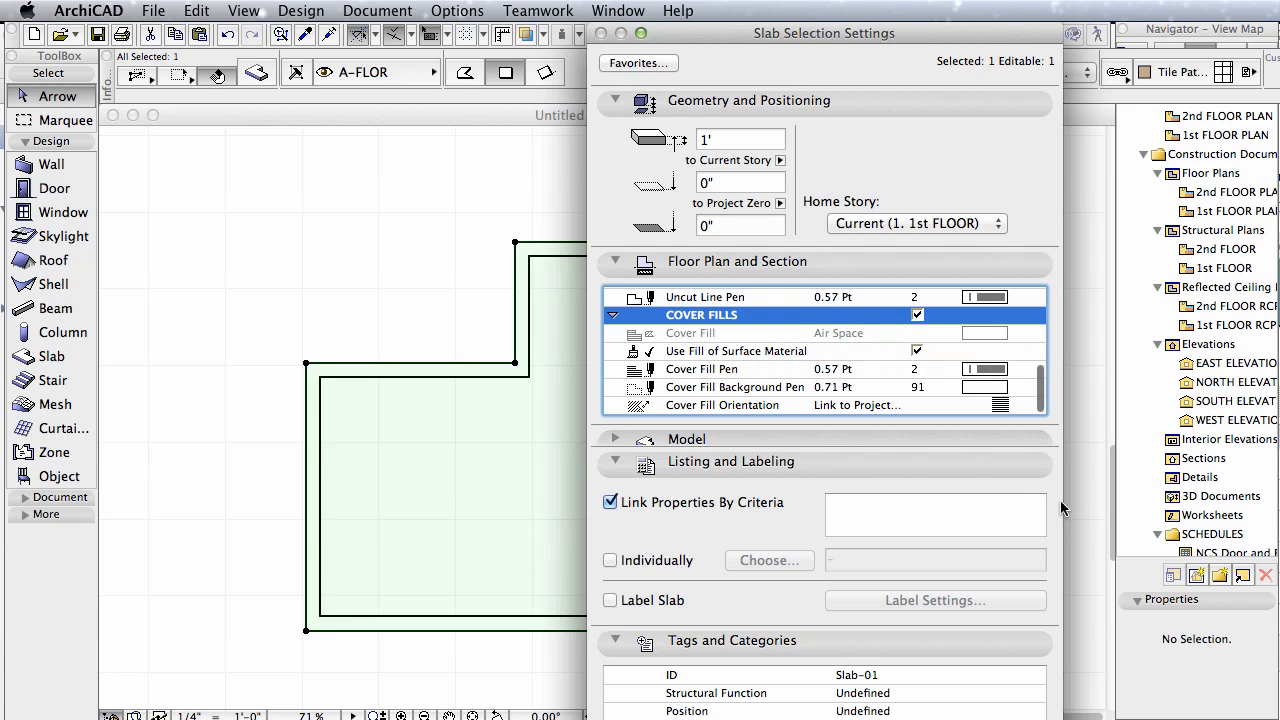
pyautogui.click(614, 461)
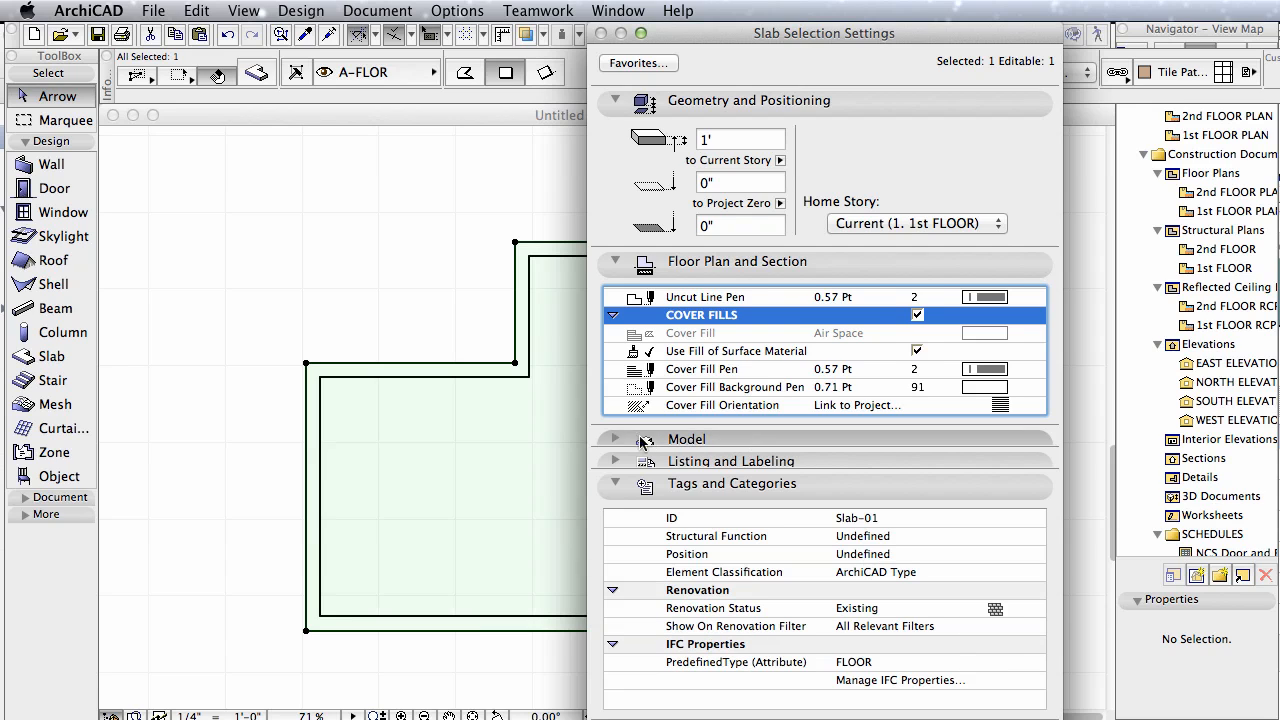
pyautogui.click(618, 263)
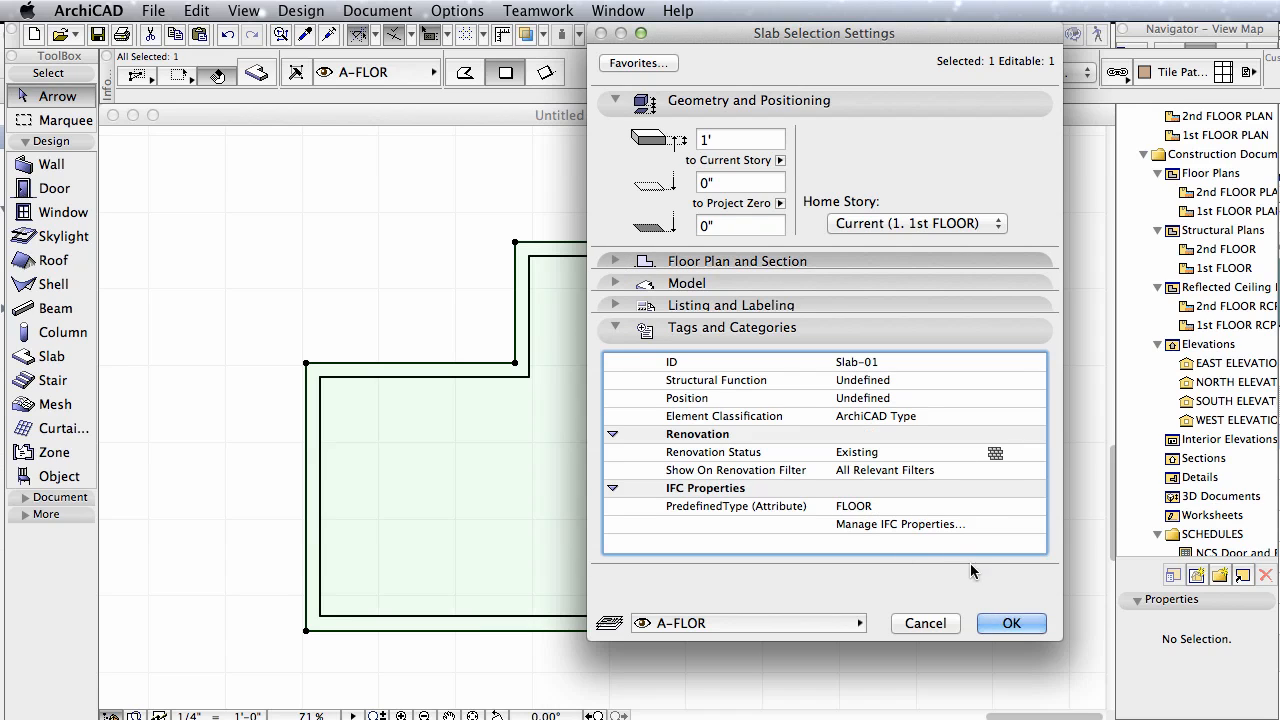
pyautogui.click(1012, 623)
pyautogui.click(934, 486)
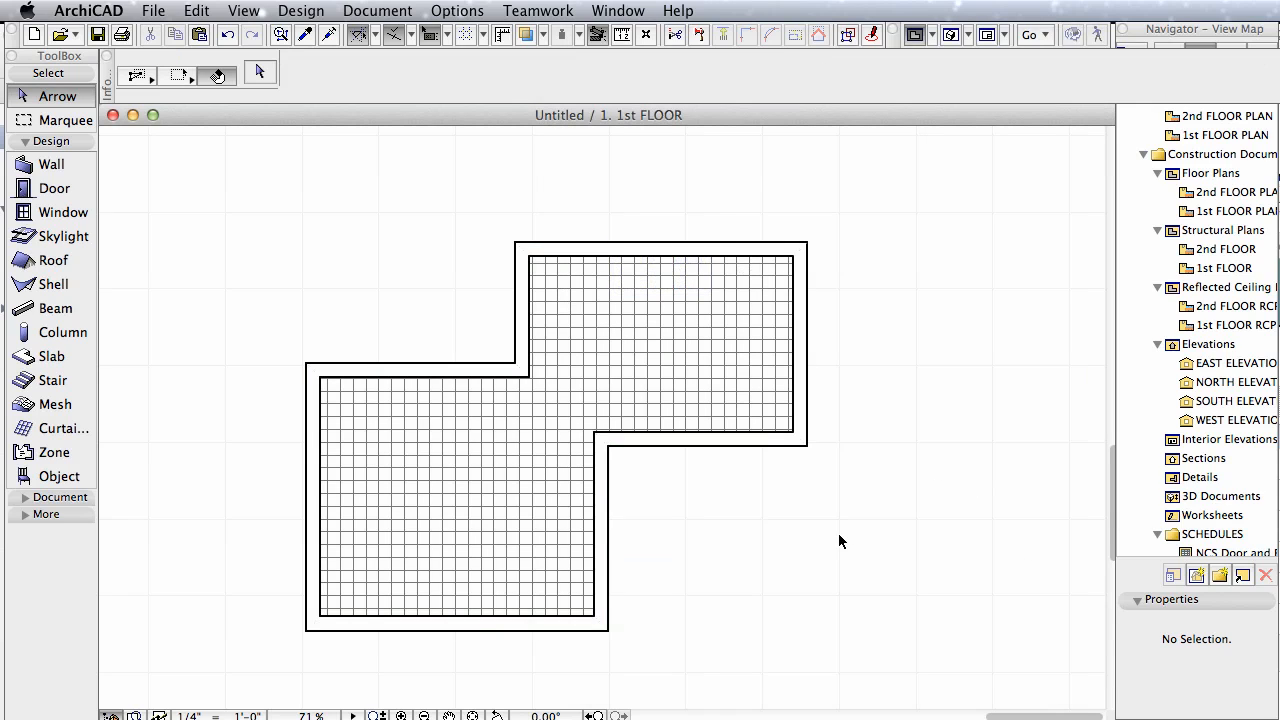
# Set the slab's 3D texture origin at the inner wall corner in the 3D window, then return to the 1st FLOOR plan.
pyautogui.moveTo(799, 592); pyautogui.dragTo(489, 477, button='middle')
pyautogui.scroll(3, 410, 461)
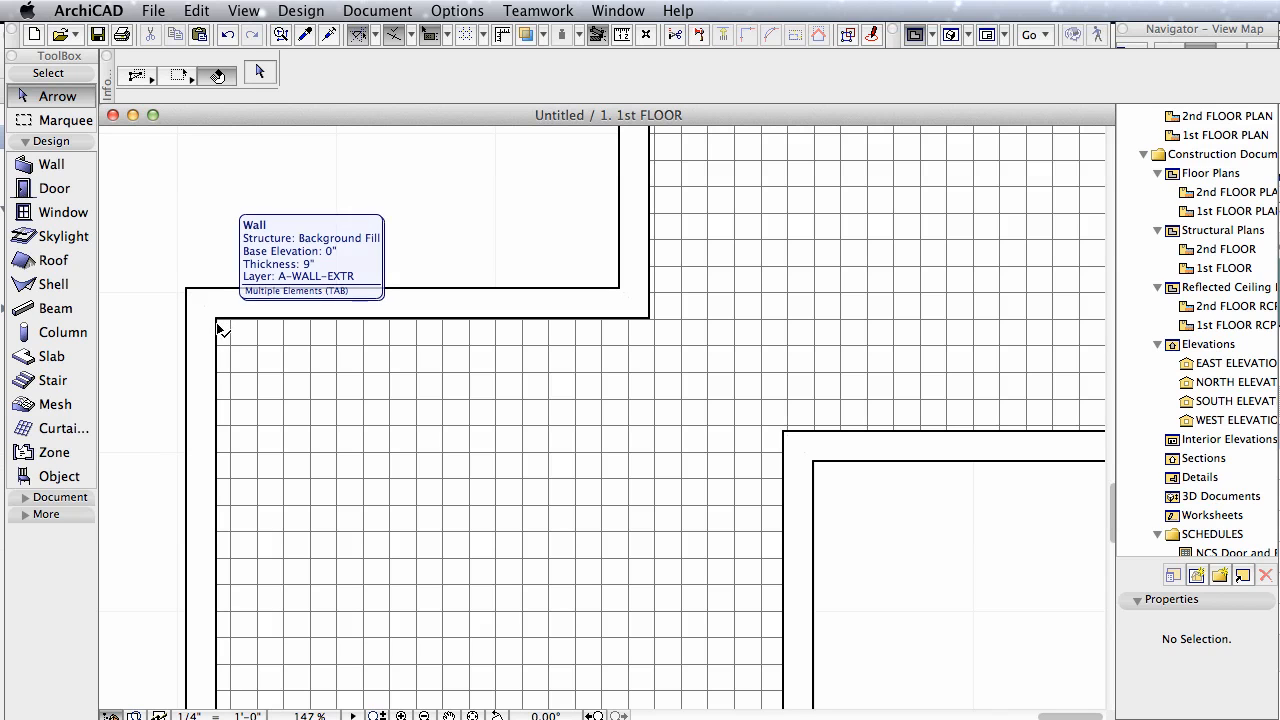
pyautogui.press('F3')
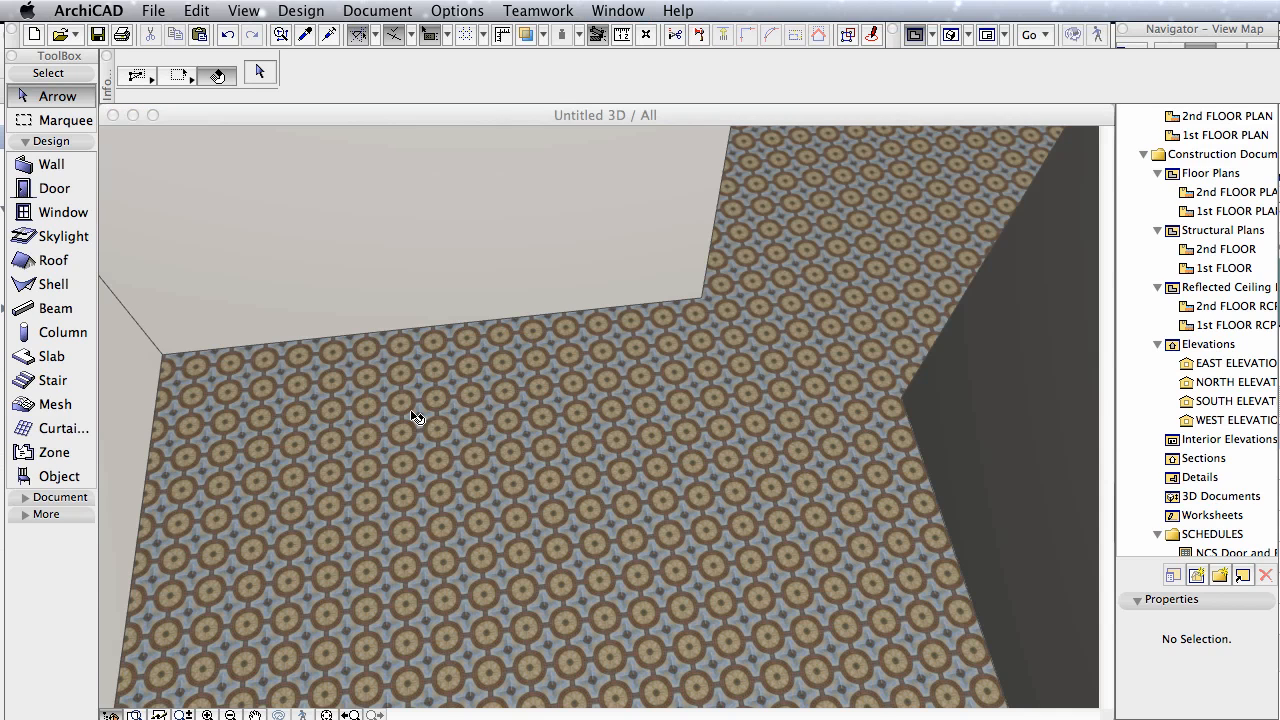
pyautogui.click(414, 420)
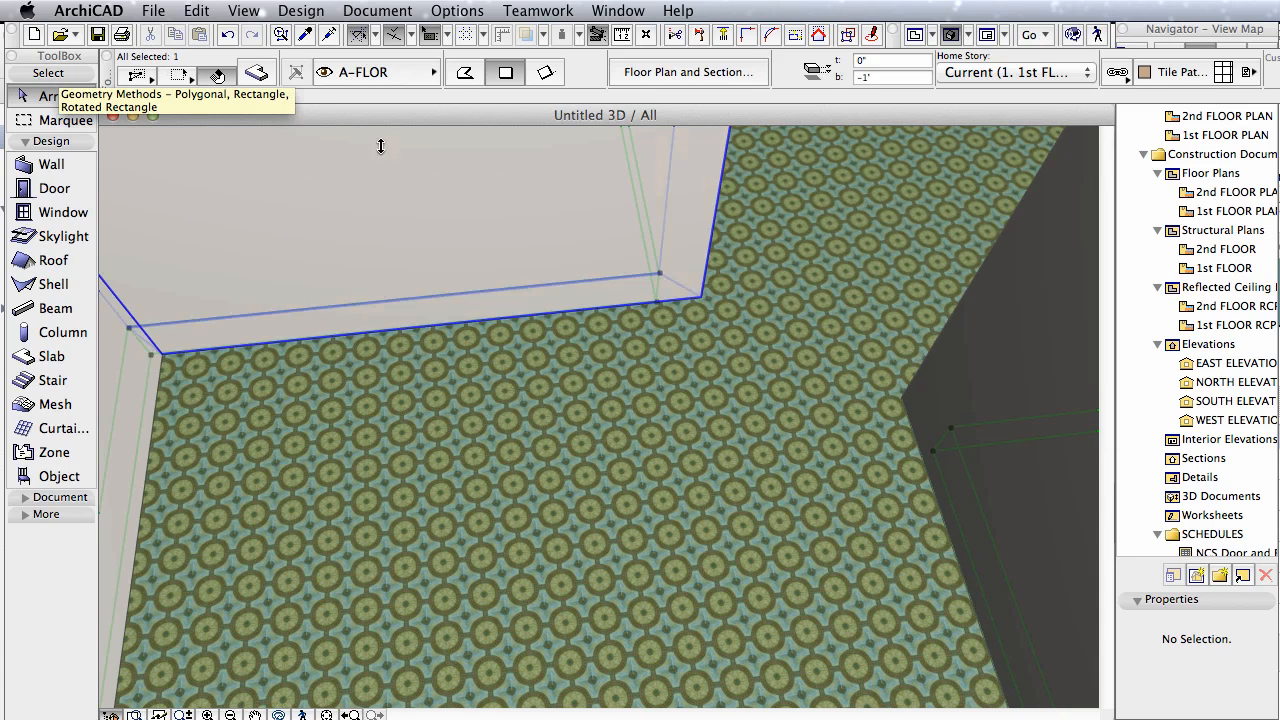
pyautogui.click(316, 8)
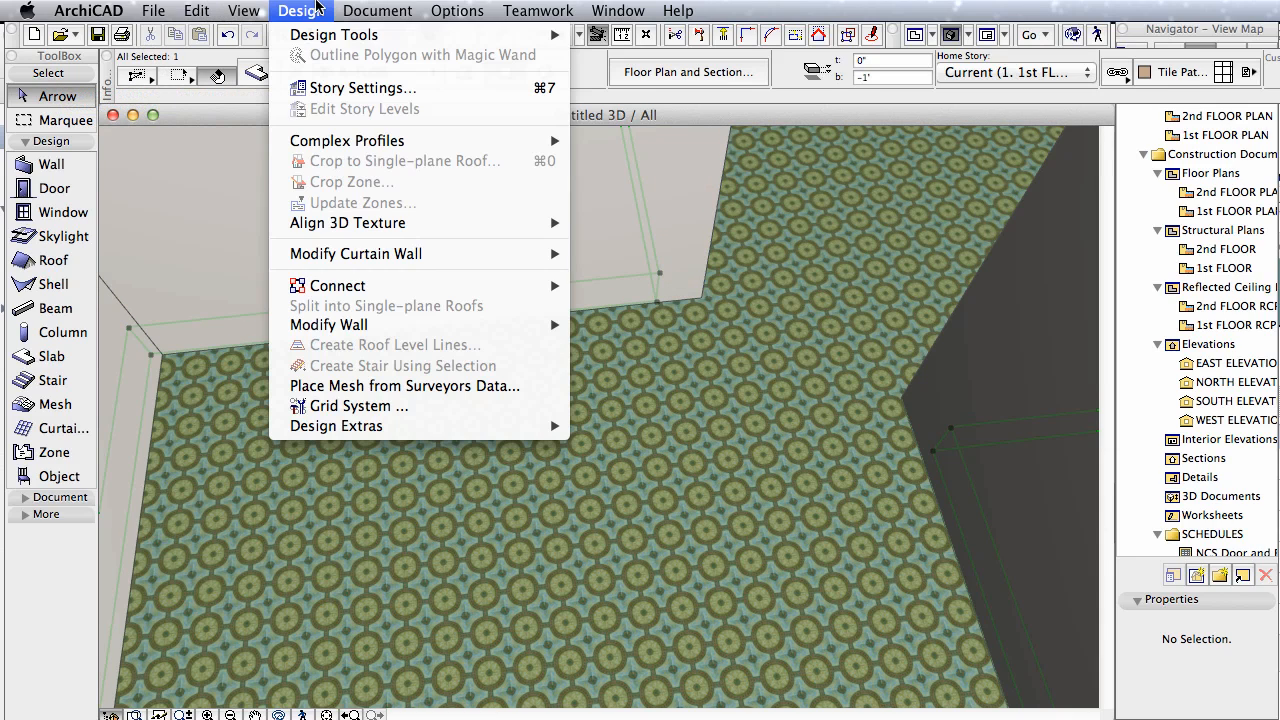
pyautogui.moveTo(342, 223)
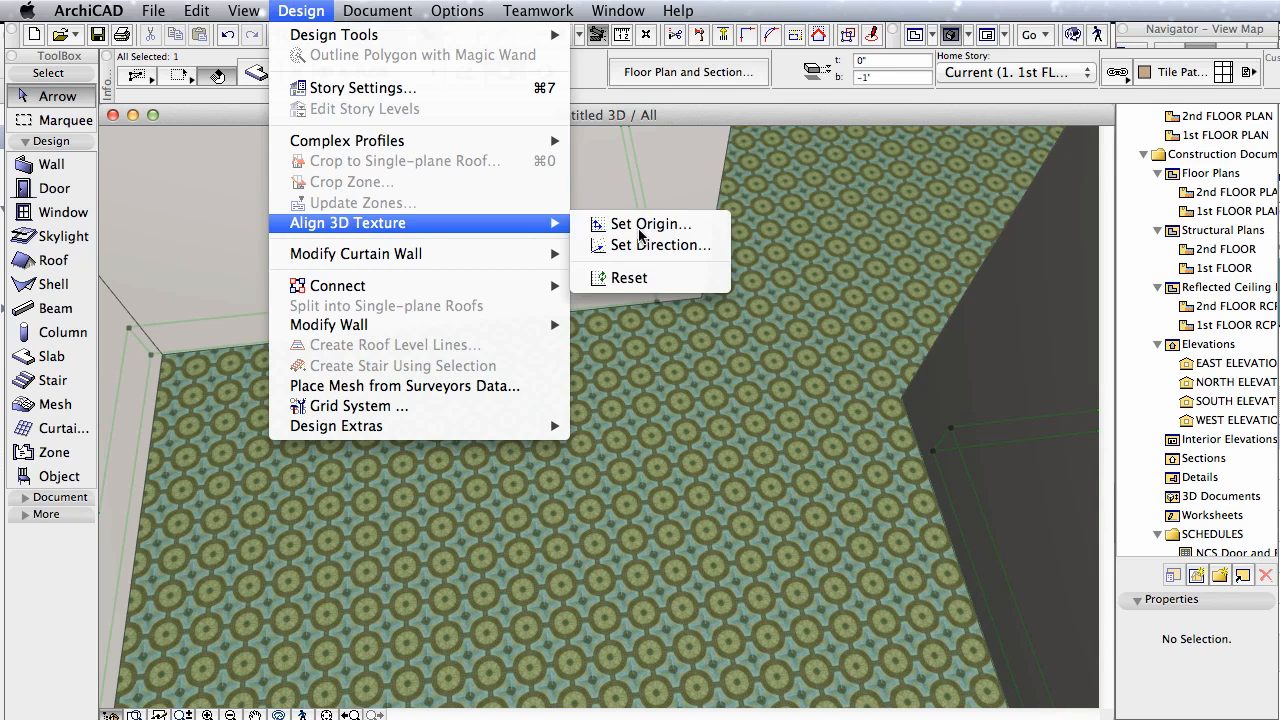
pyautogui.click(645, 224)
pyautogui.click(166, 350)
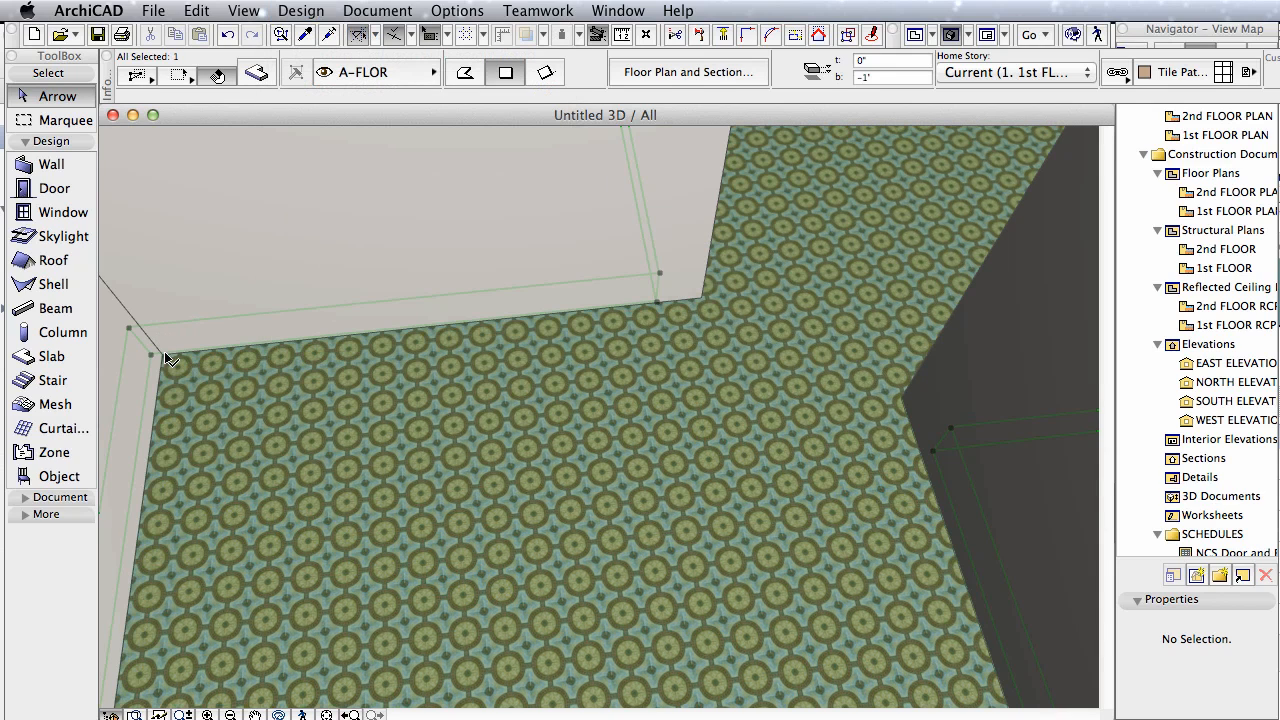
pyautogui.press('F2')
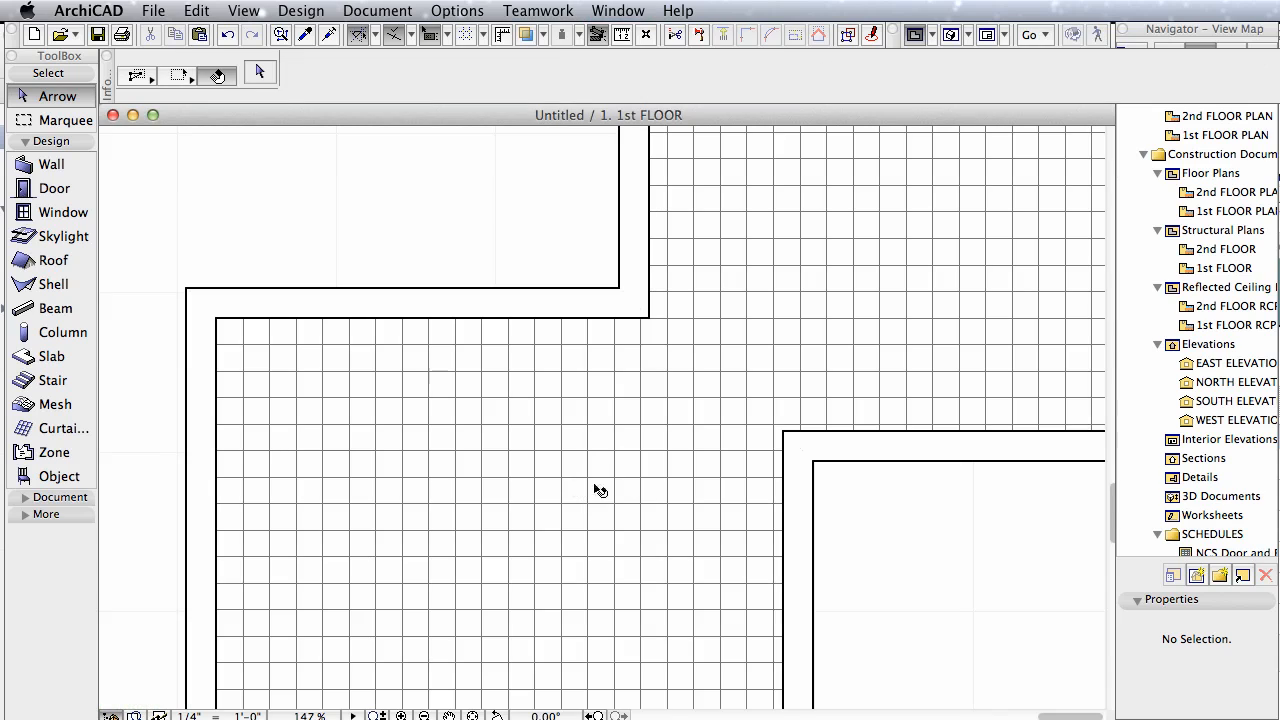